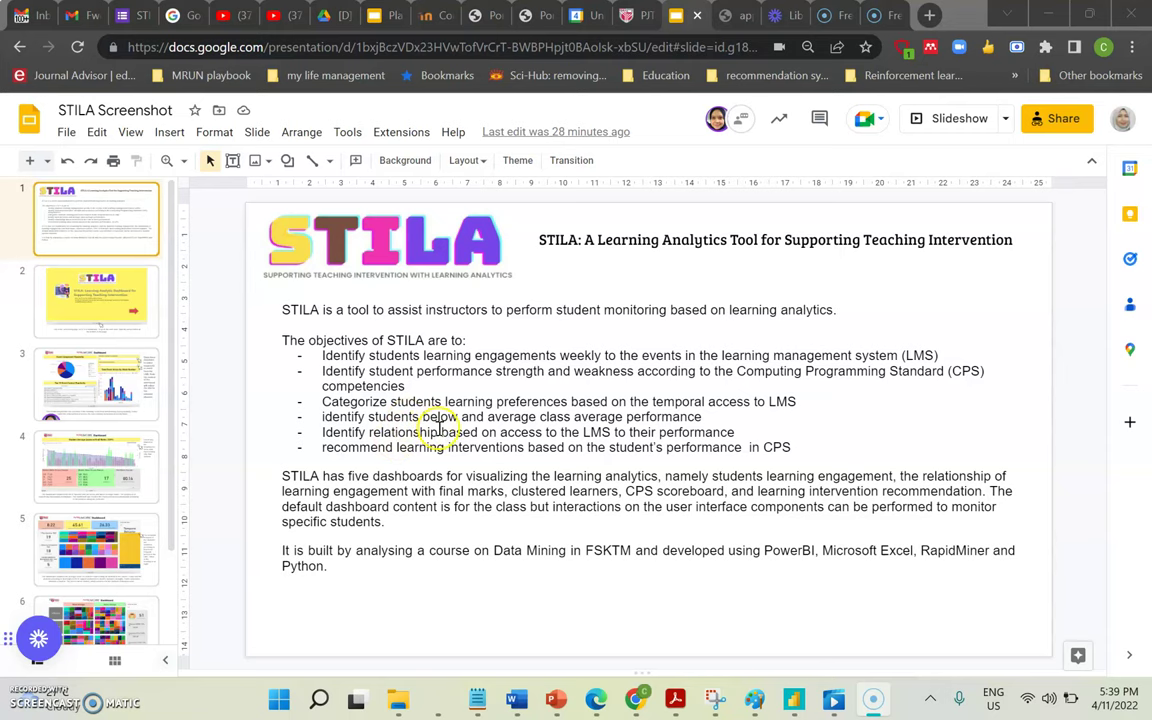
Replace "based on" with "between" in the objective about identifying the relationship between LMS access and performance
left_click(438, 428)
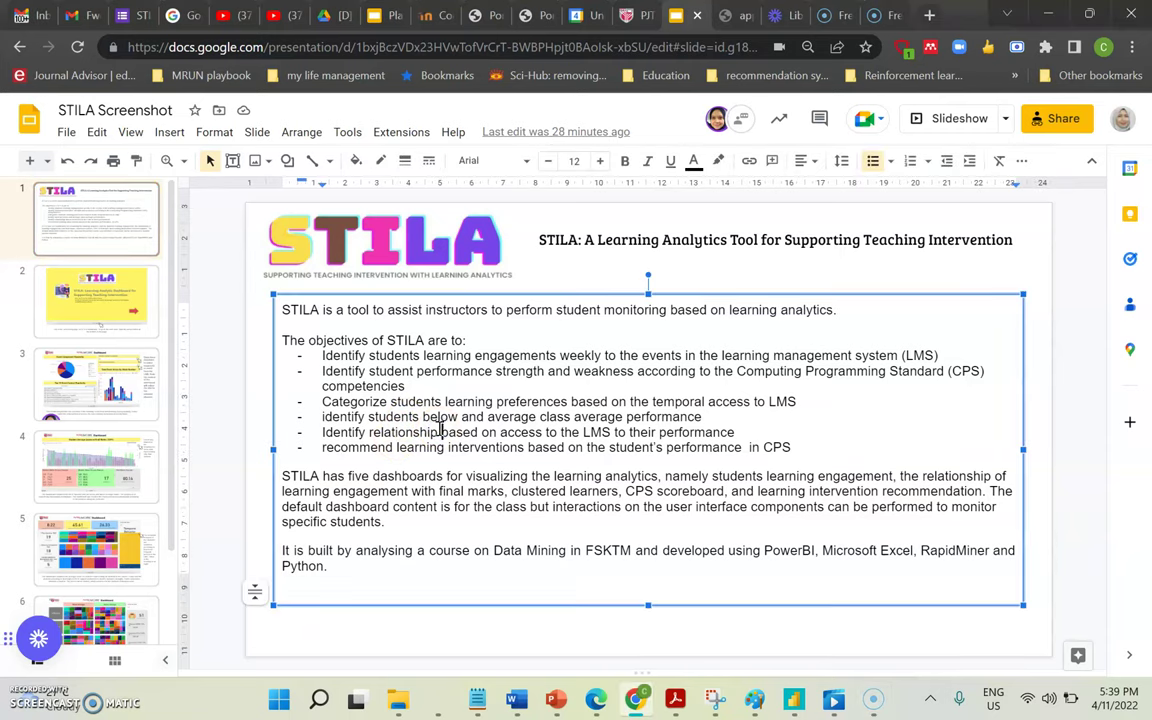
double_click(440, 430)
type("between")
key("Delete")
key("Delete")
key("Delete")
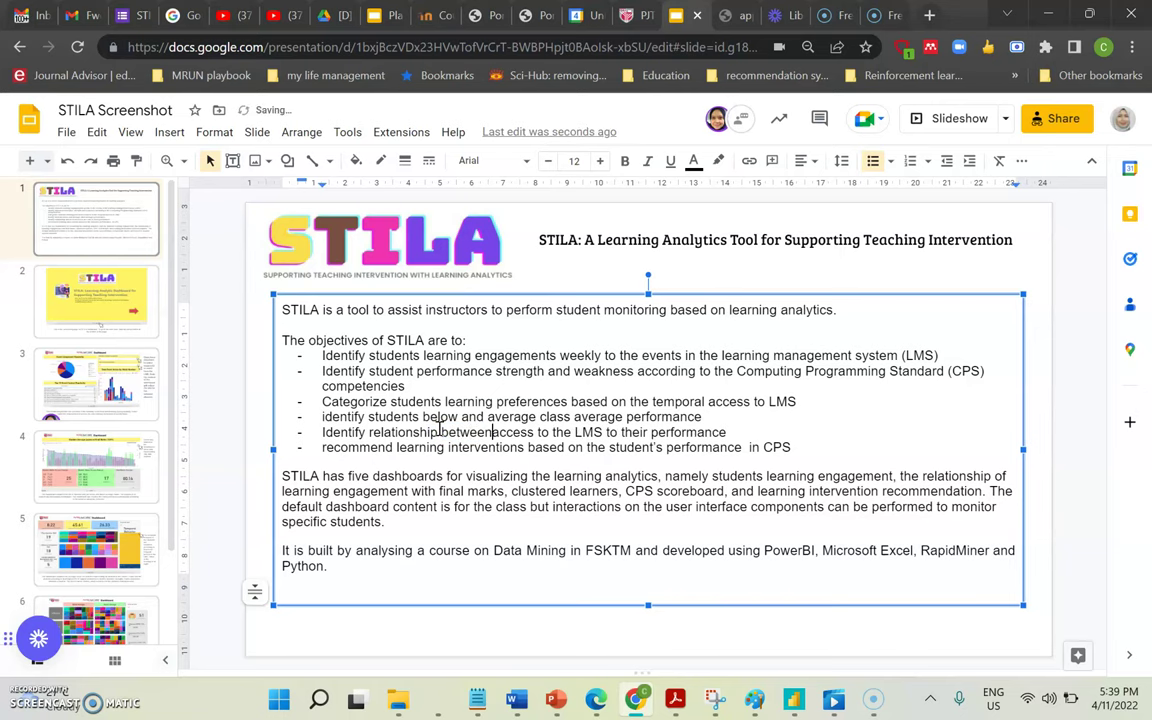
Replace "to" with "with" before "their performance" in the same objective and leave the text box
key("ctrl+Right")
key("ctrl+Right")
key("ctrl+Right")
key("ctrl+Right")
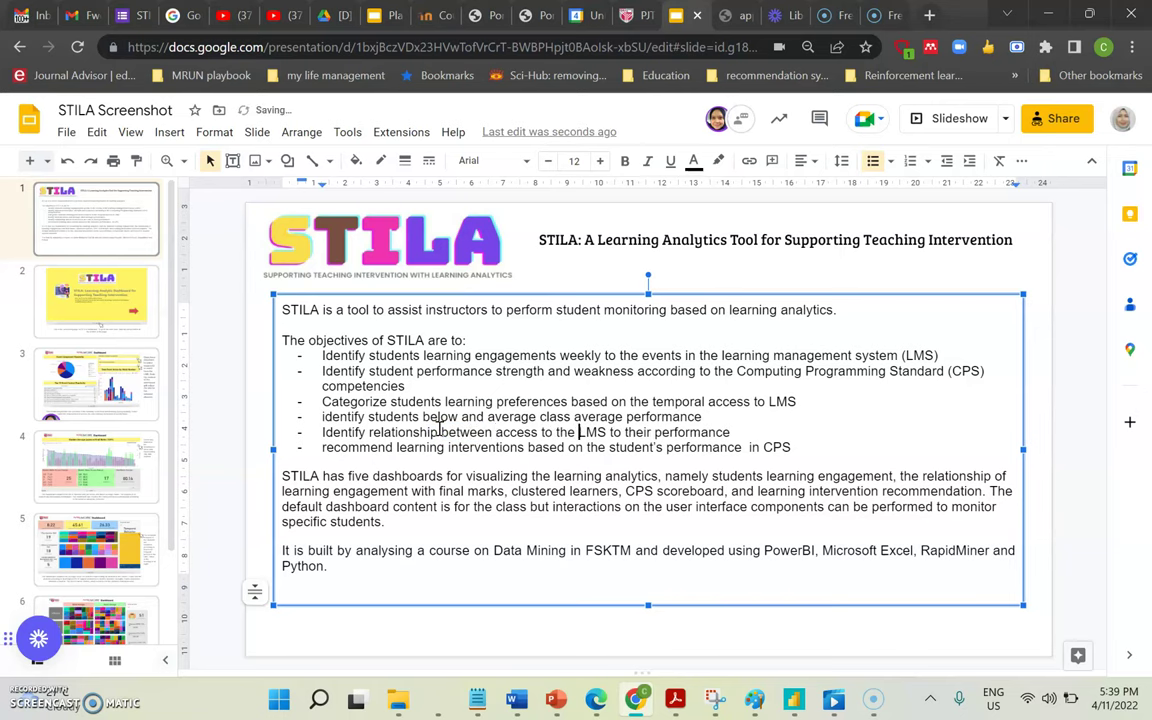
key("shift+Right")
key("shift+Right")
type("with")
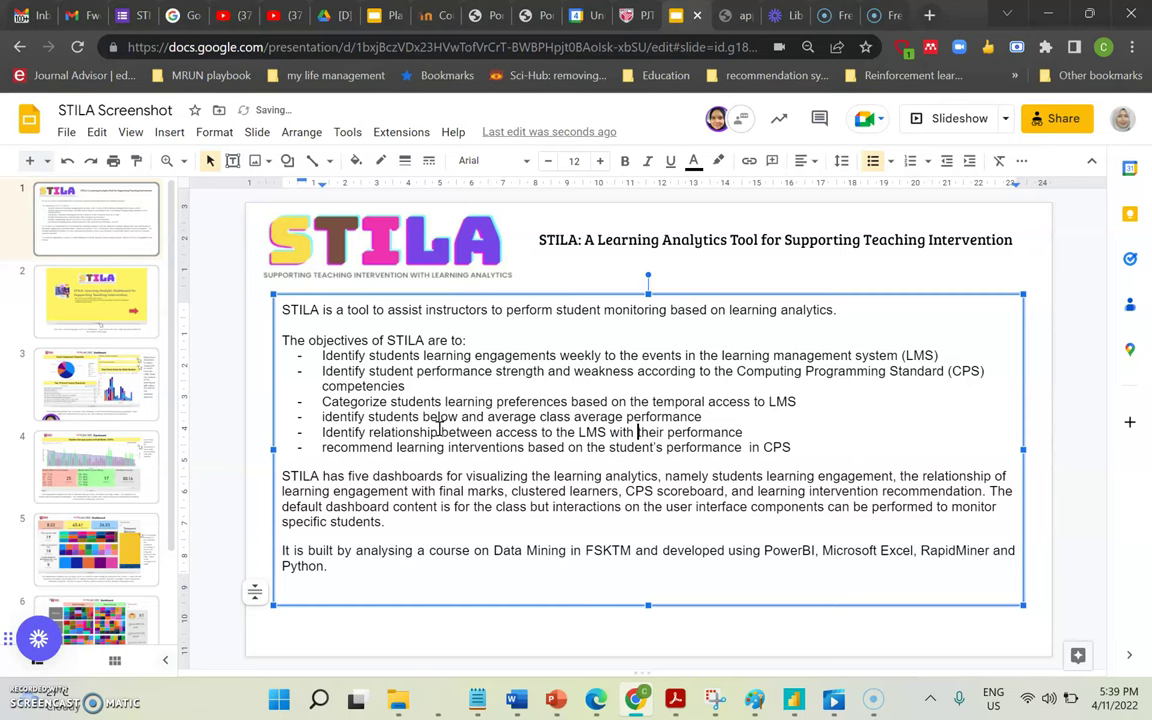
left_click(517, 524)
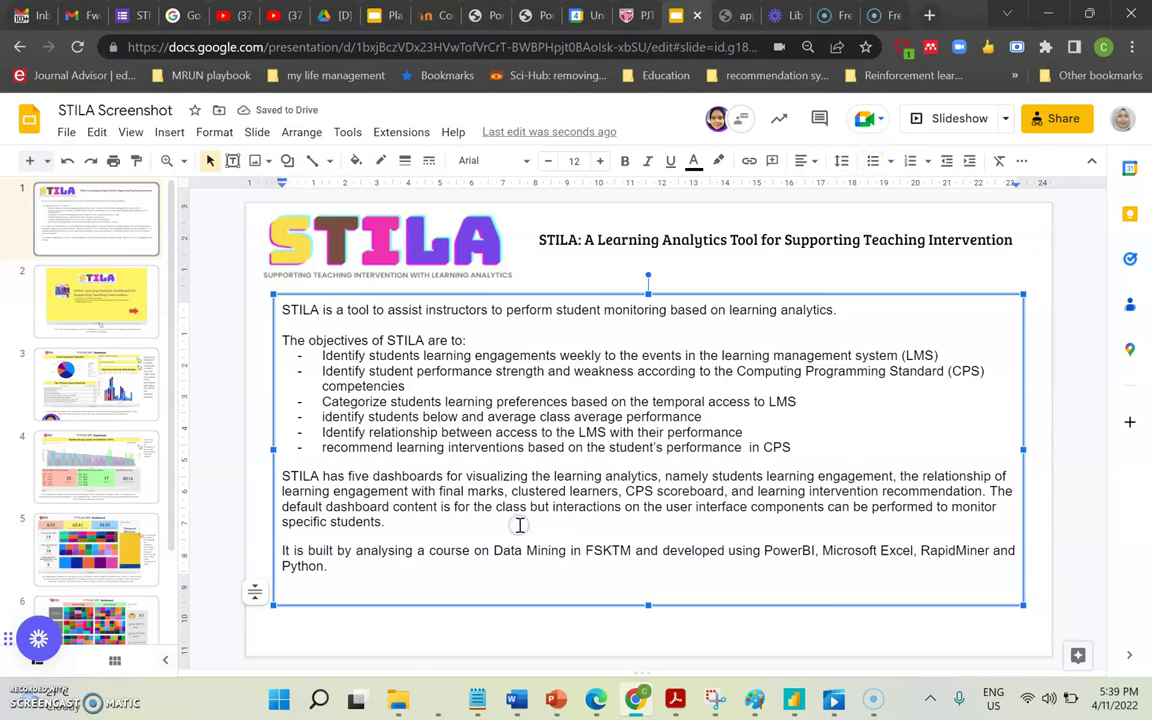
left_click(514, 622)
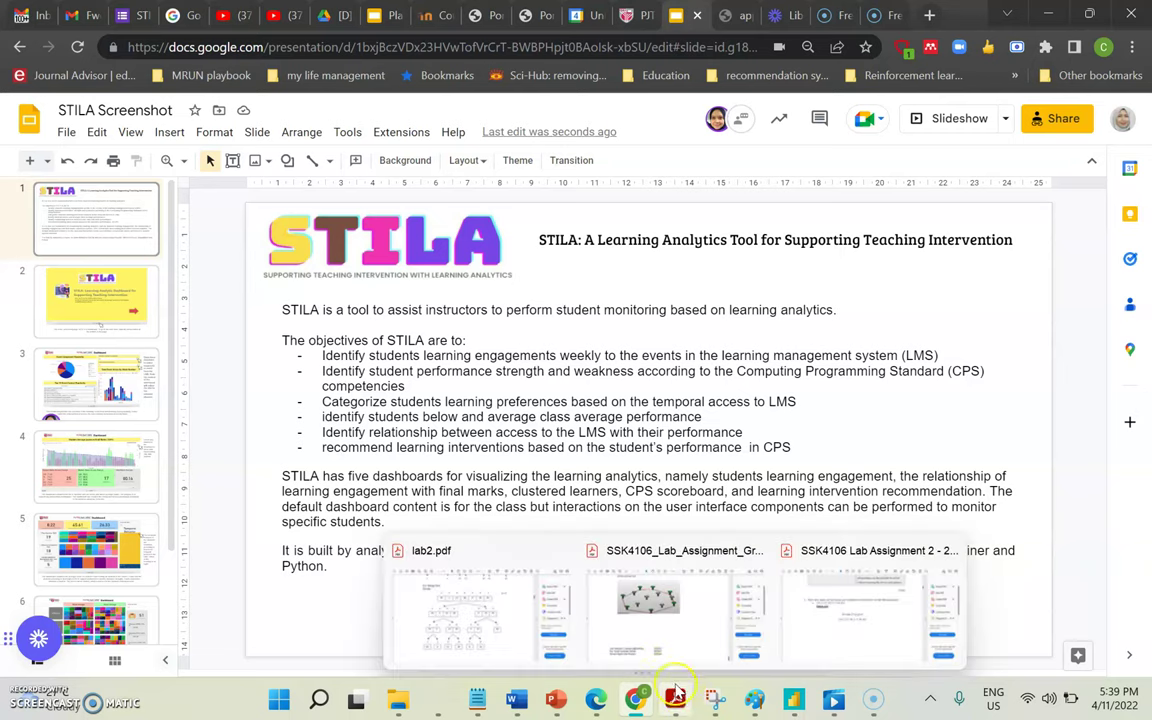
Switch to the published STILA Power BI report in Microsoft Edge and go to page 2
mouse_move(738, 708)
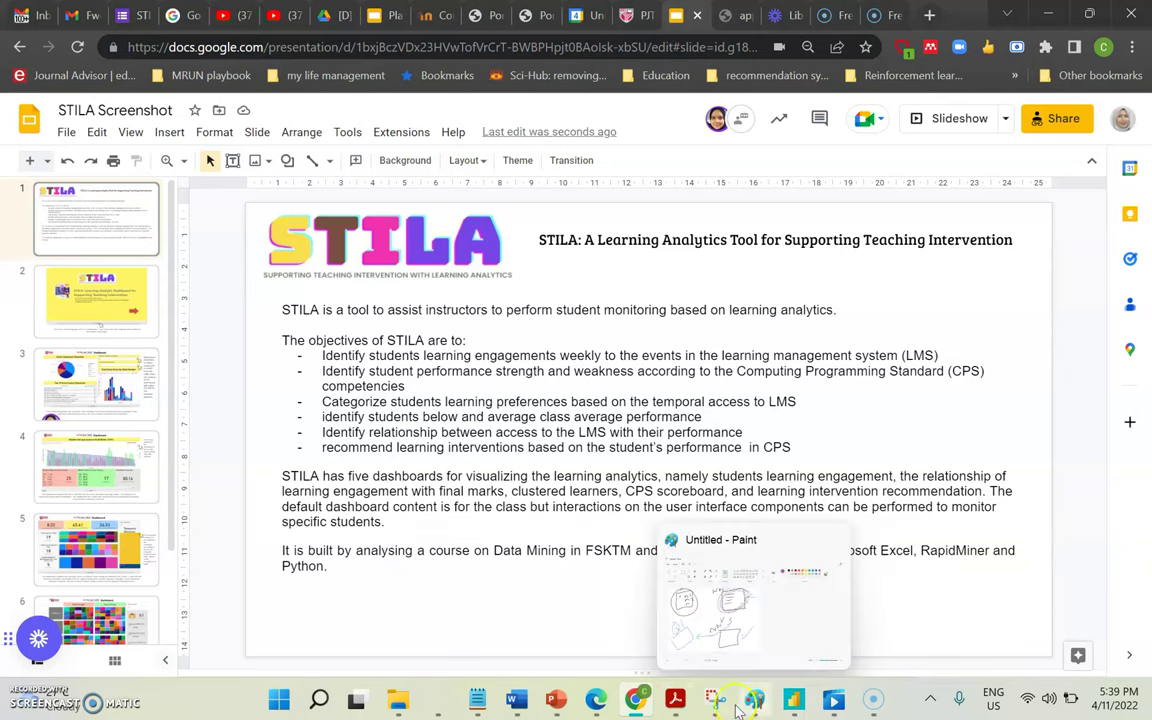
left_click(595, 708)
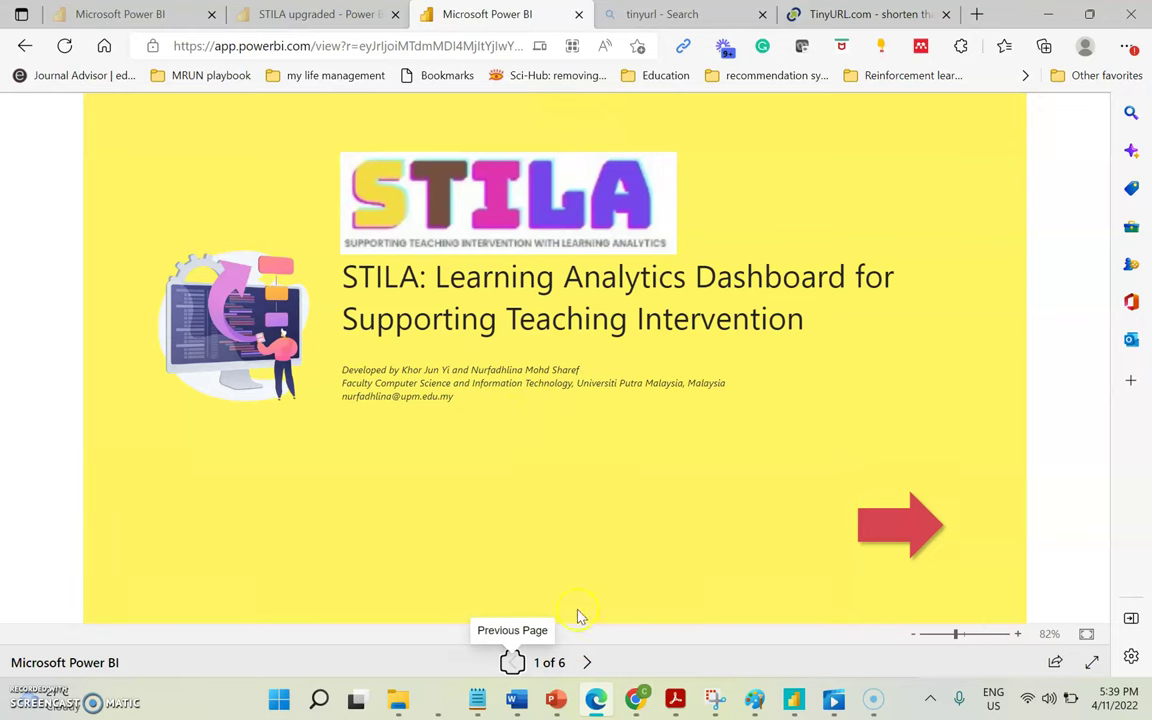
left_click(587, 662)
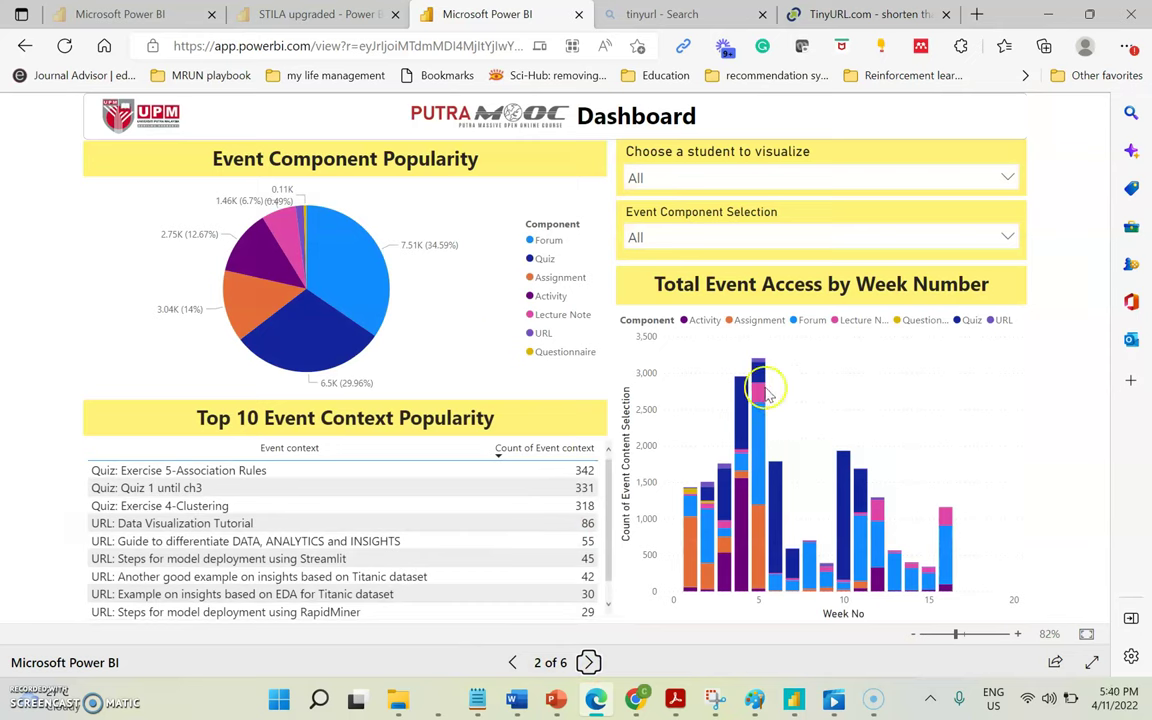
Examine the weekly event access by component, particularly weeks 3 to 6, and the top 10 event contexts
mouse_move(750, 612)
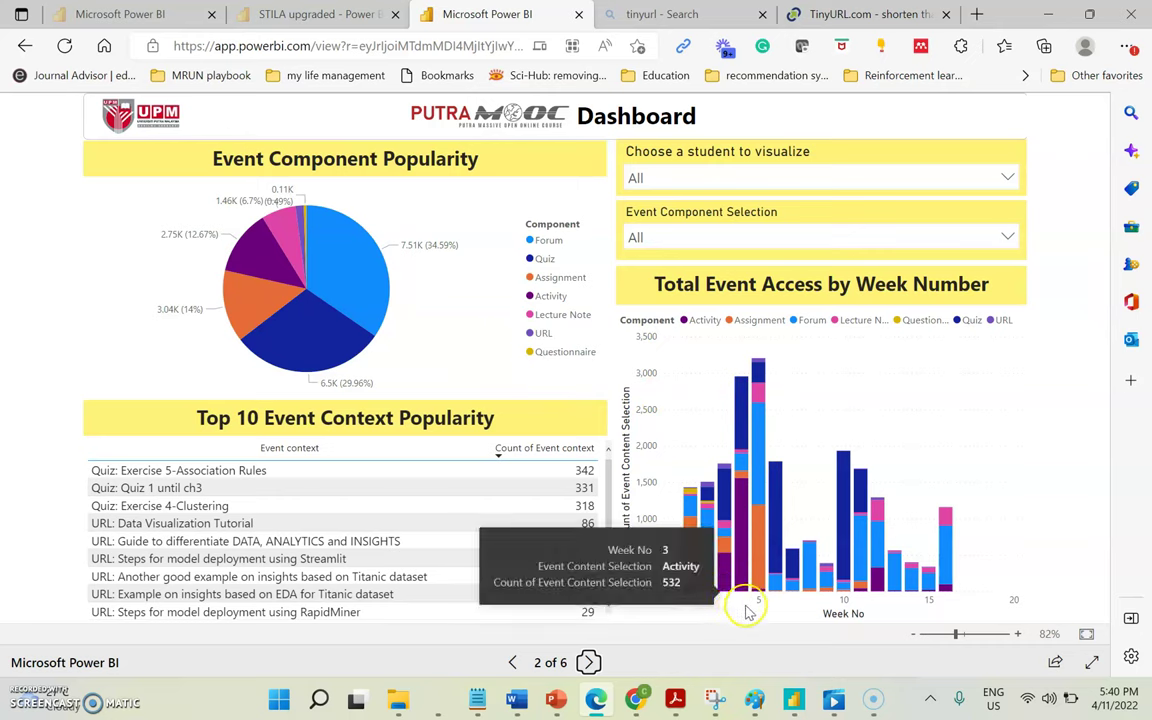
mouse_move(756, 576)
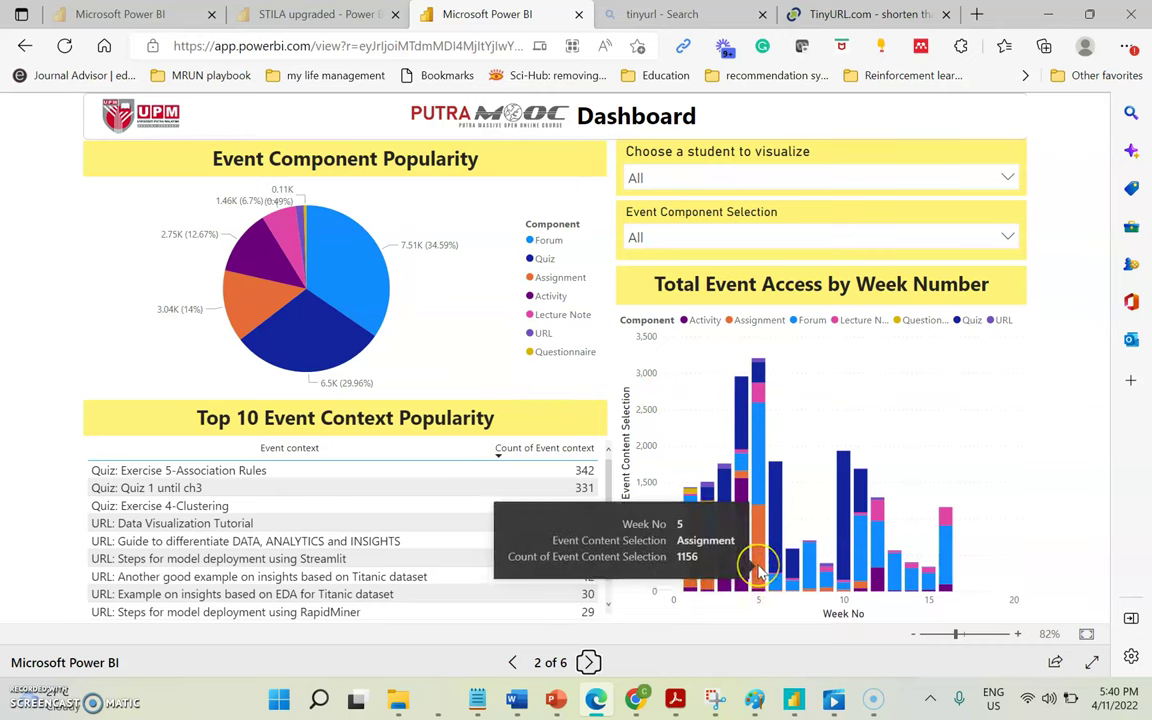
mouse_move(777, 555)
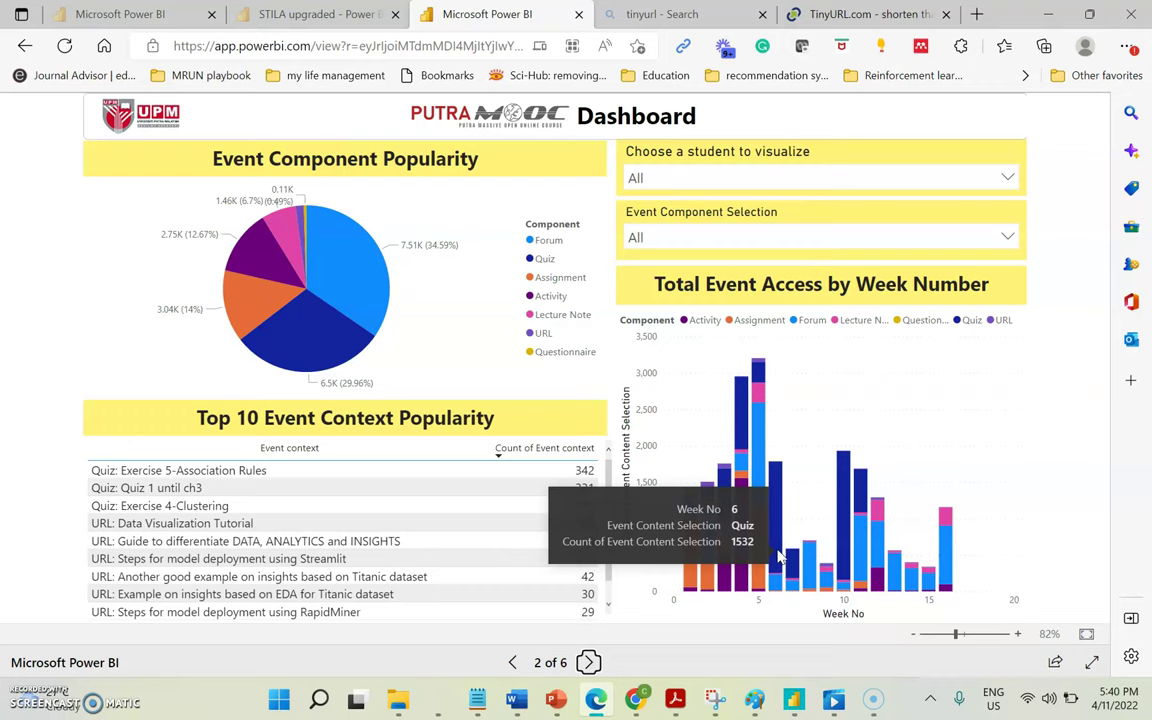
left_click(714, 416)
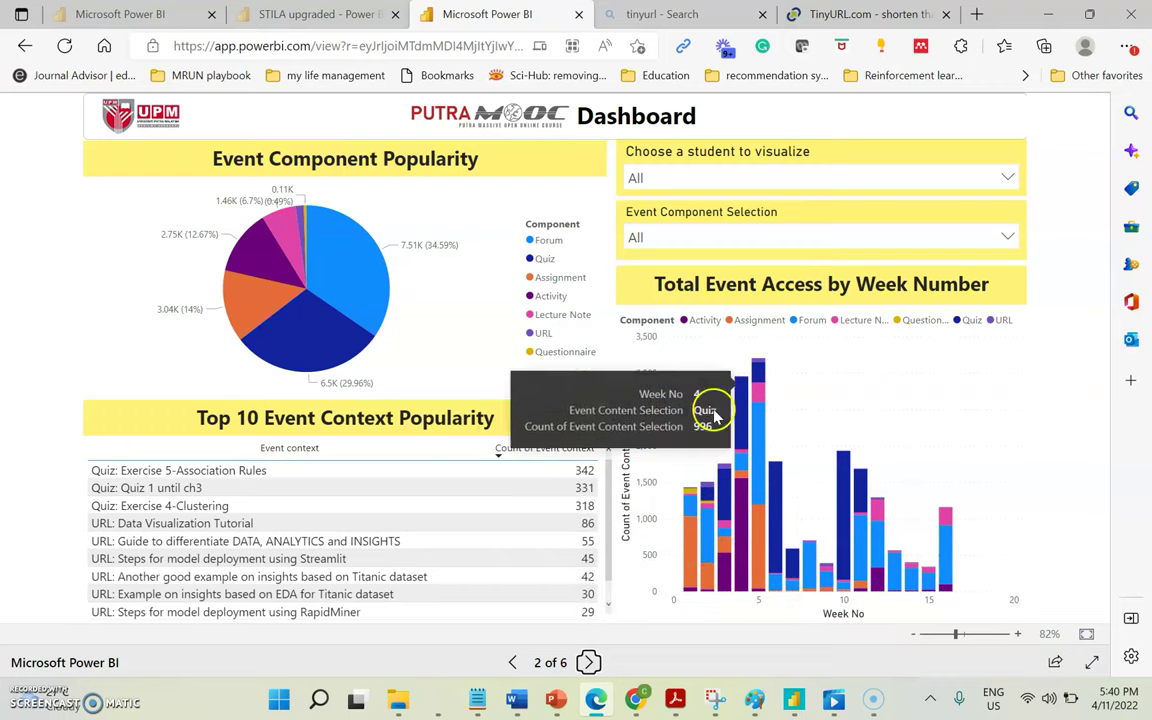
left_click(1029, 495)
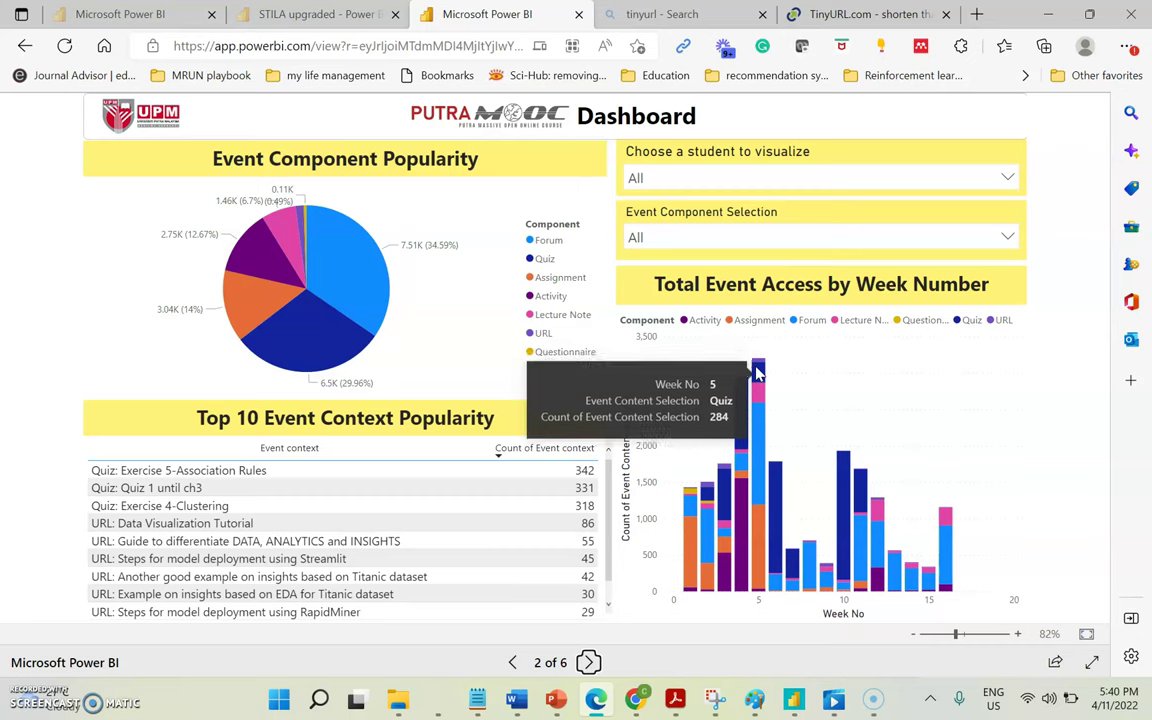
mouse_move(762, 422)
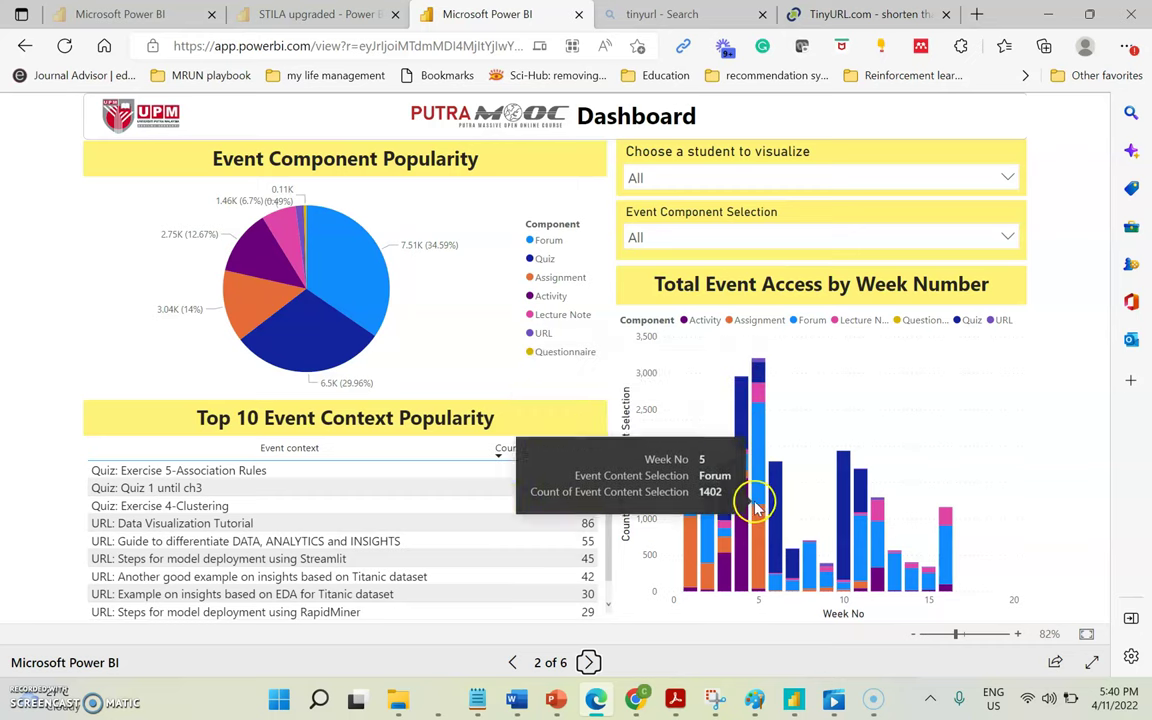
mouse_move(755, 510)
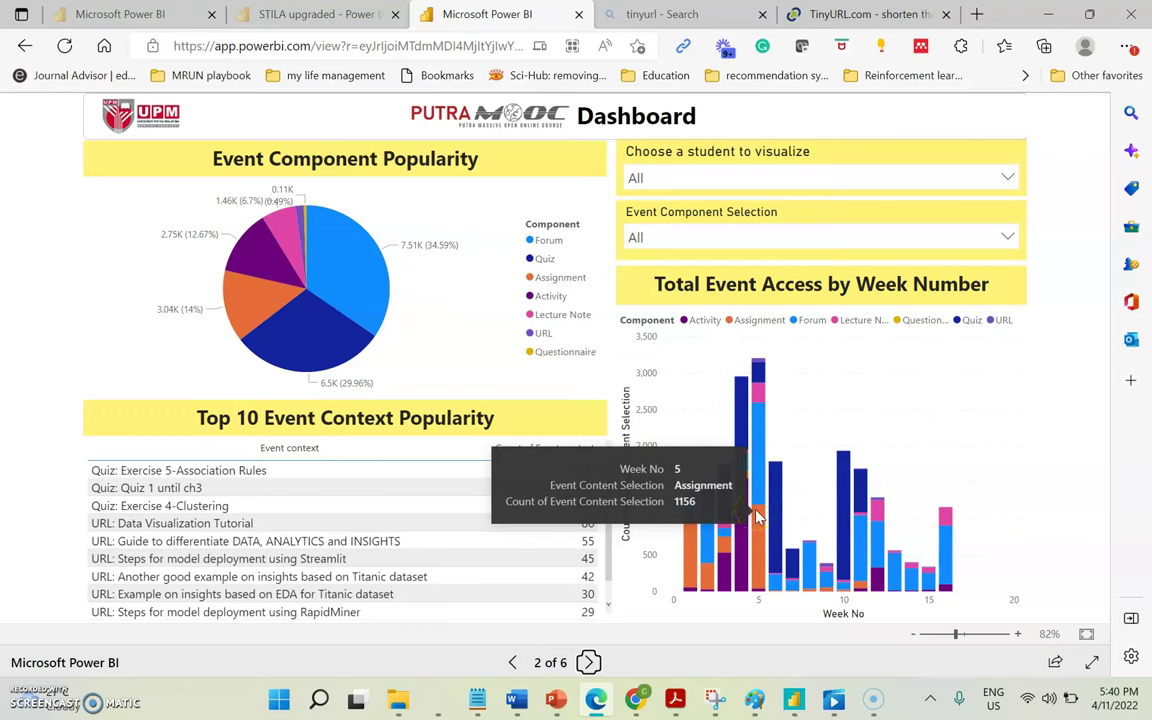
left_click_drag(755, 516, 840, 573)
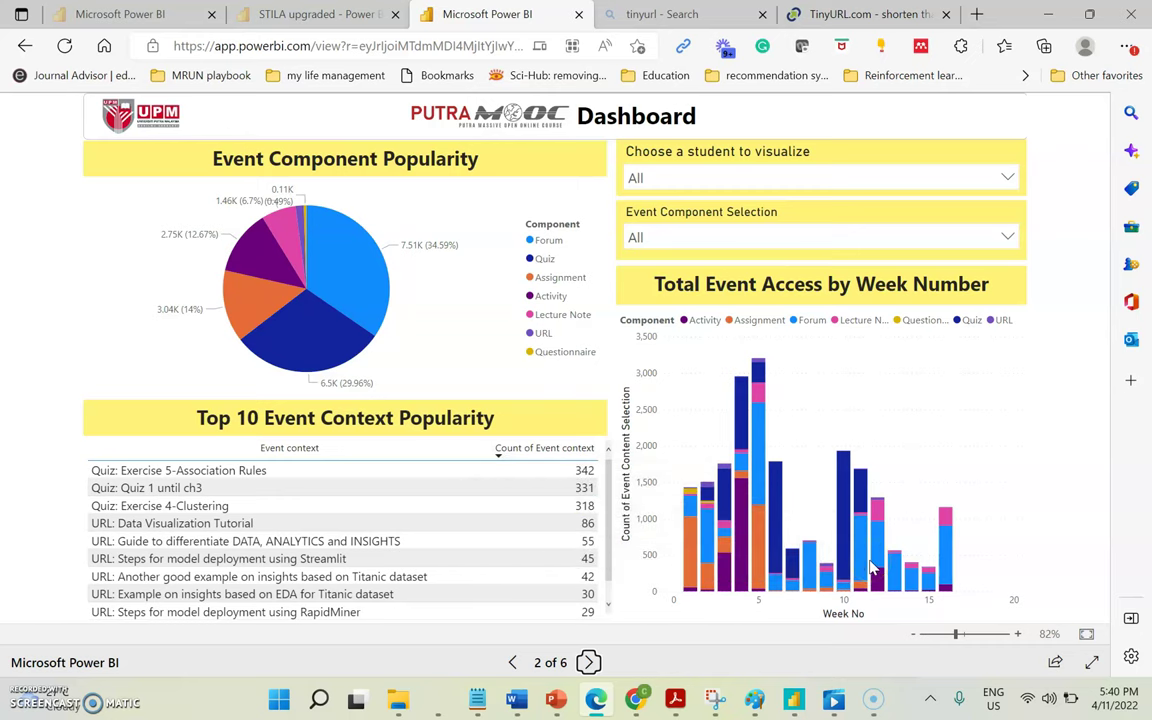
left_click_drag(872, 568, 270, 428)
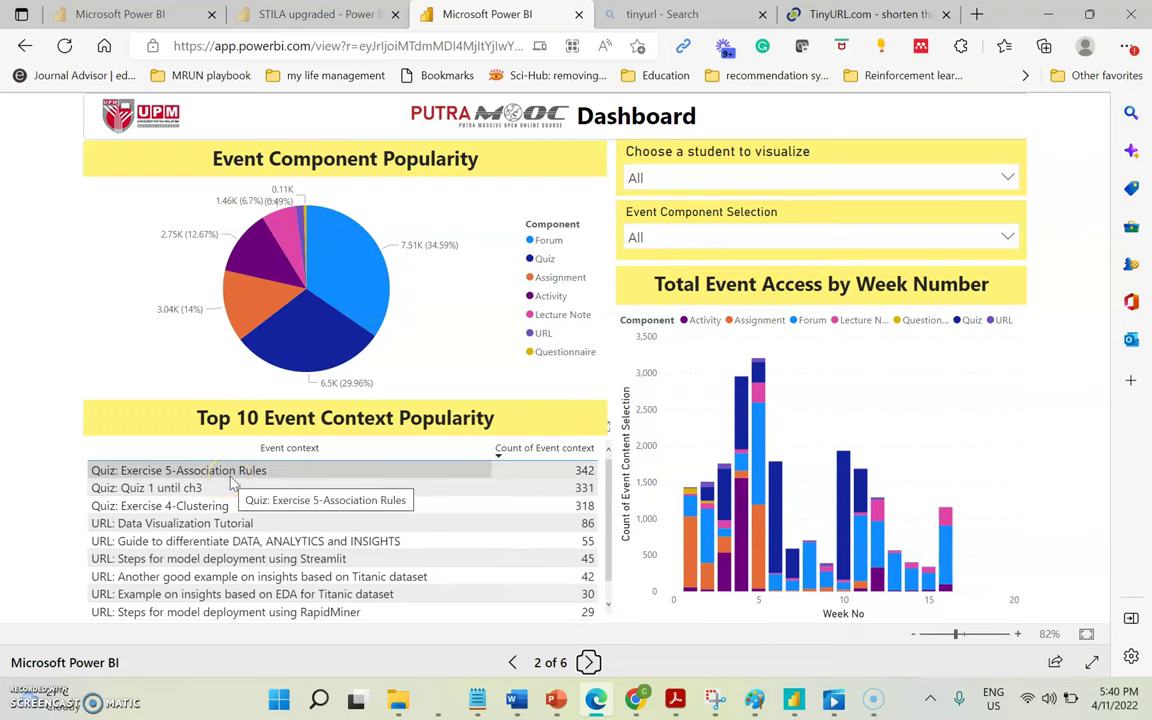
left_click(168, 510)
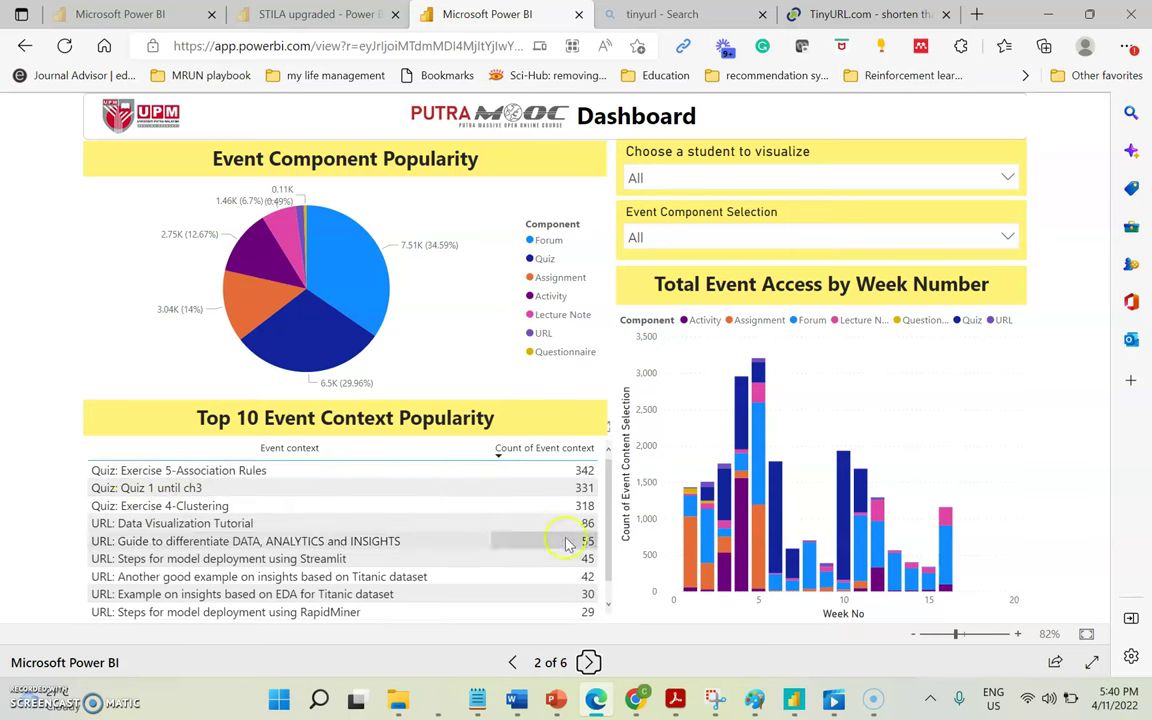
scroll(566, 543, "down", 1)
scroll(566, 543, "up", 1)
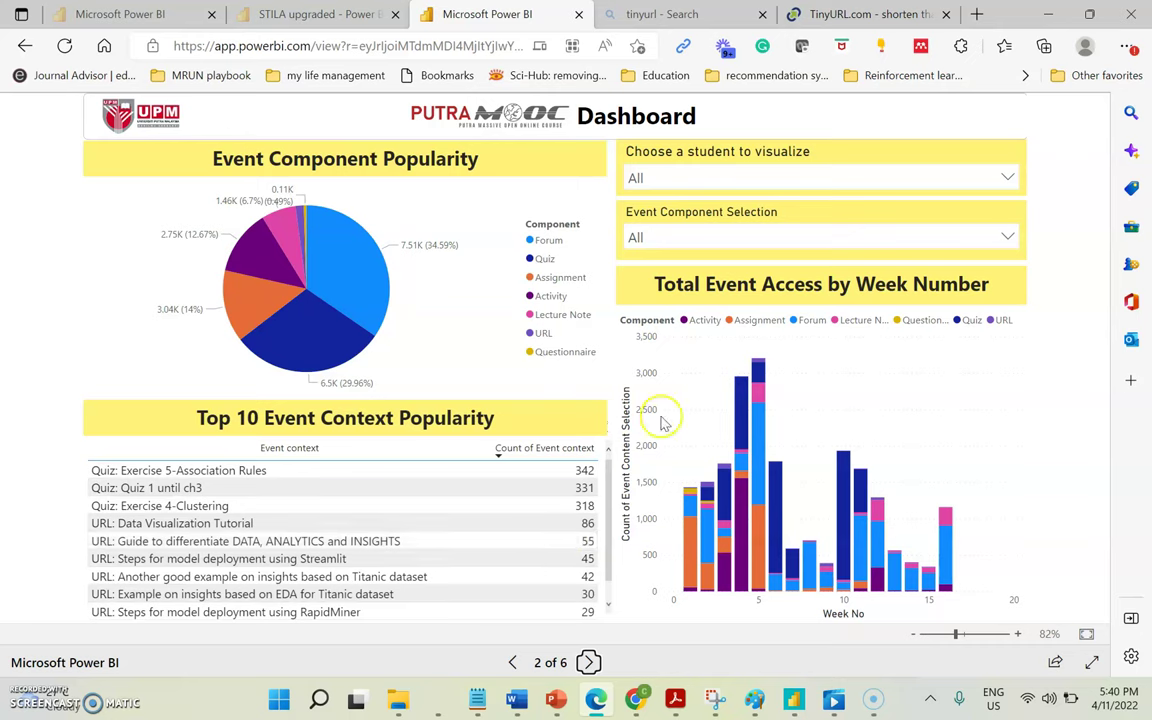
Filter the dashboard to students S10, S11 and S13 one at a time, and clear the filter to show all students
left_click(851, 176)
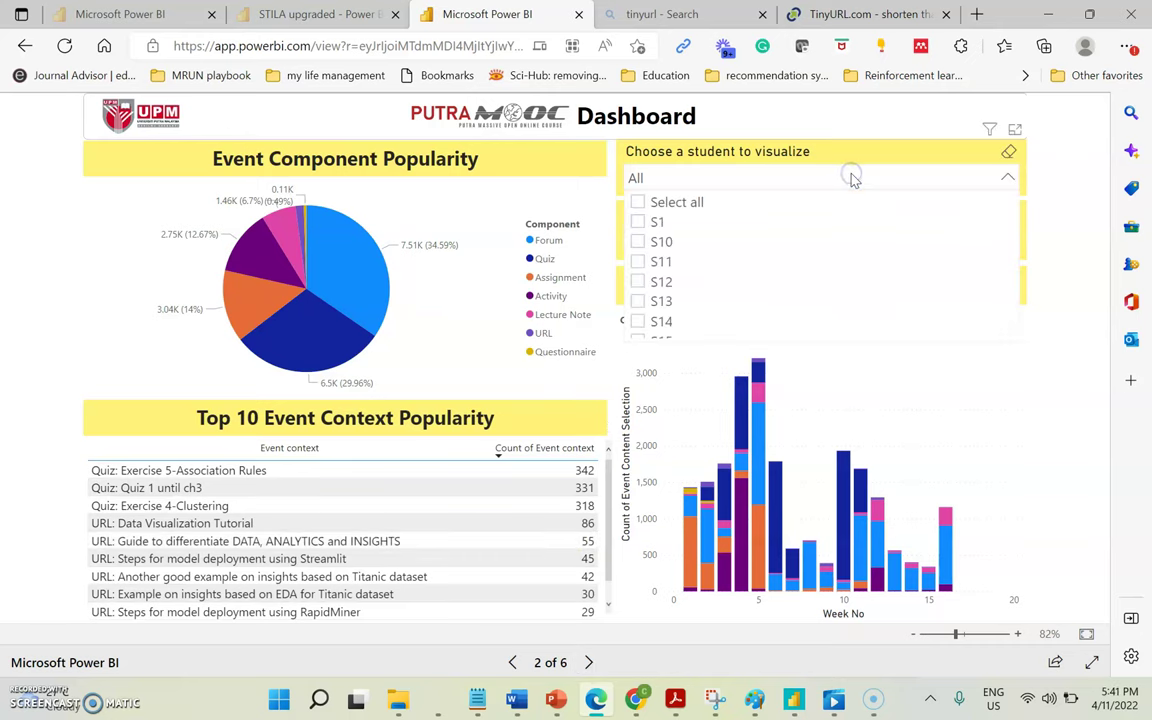
left_click(639, 243)
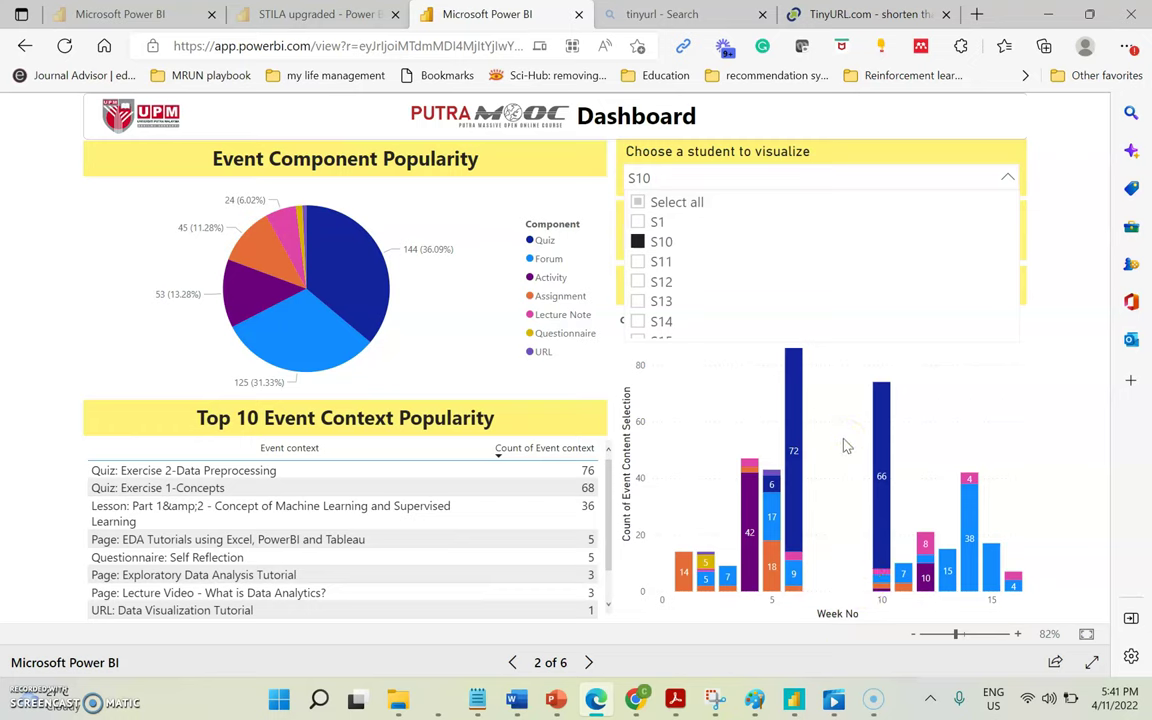
left_click(638, 262)
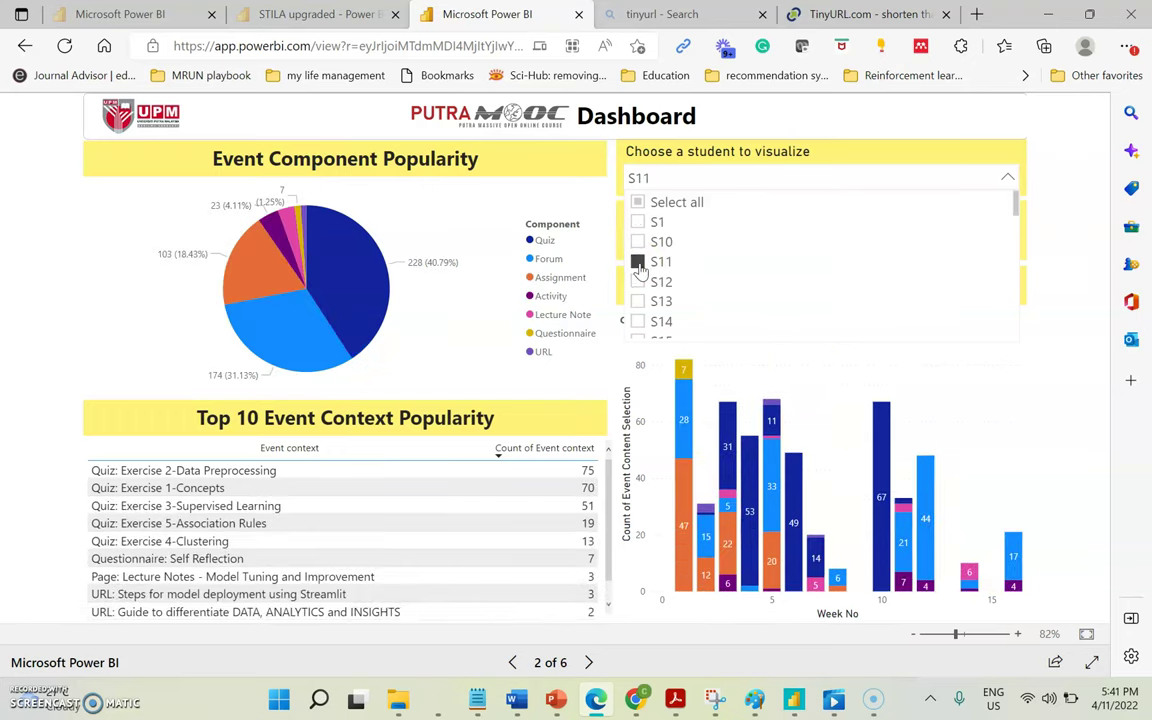
left_click(638, 302)
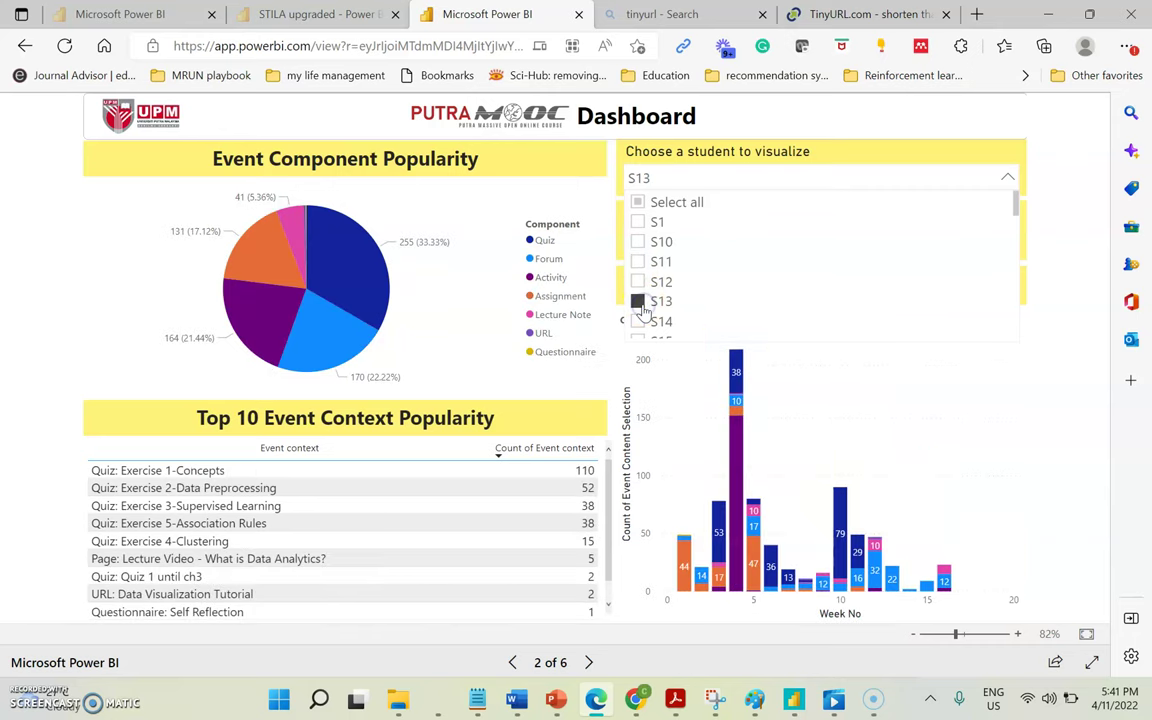
left_click(638, 302)
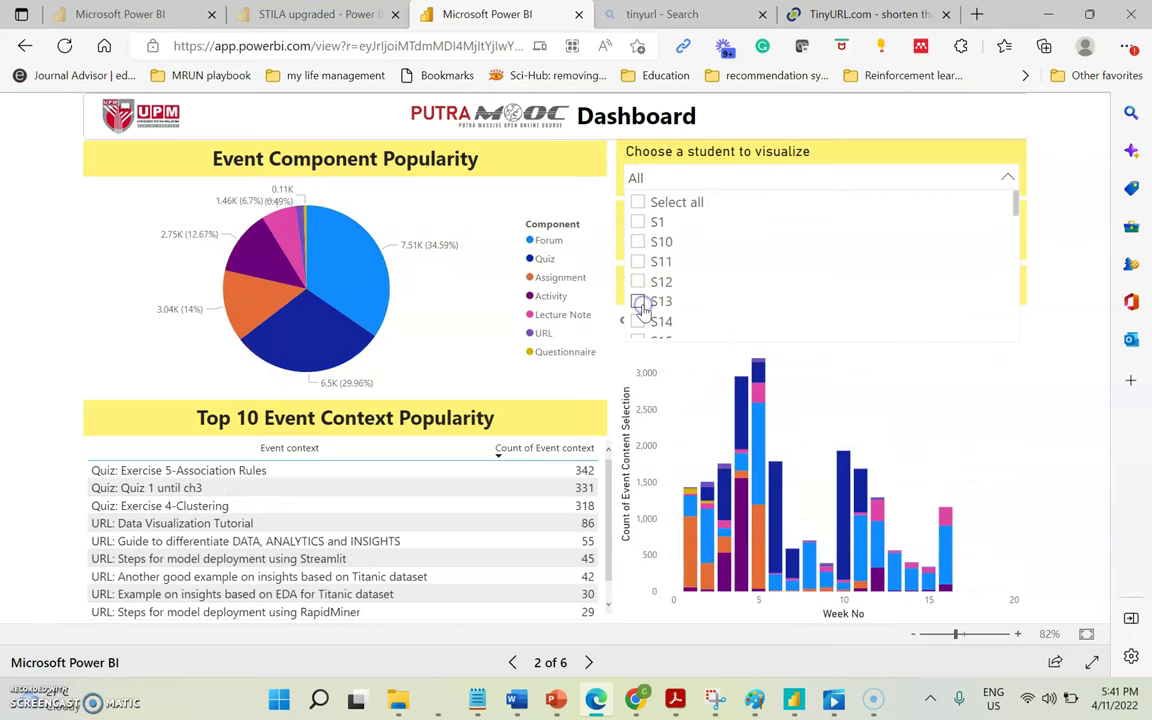
Go to page 3 of the report and examine student S28's weekly access and final marks against the other students
left_click(589, 664)
left_click(589, 664)
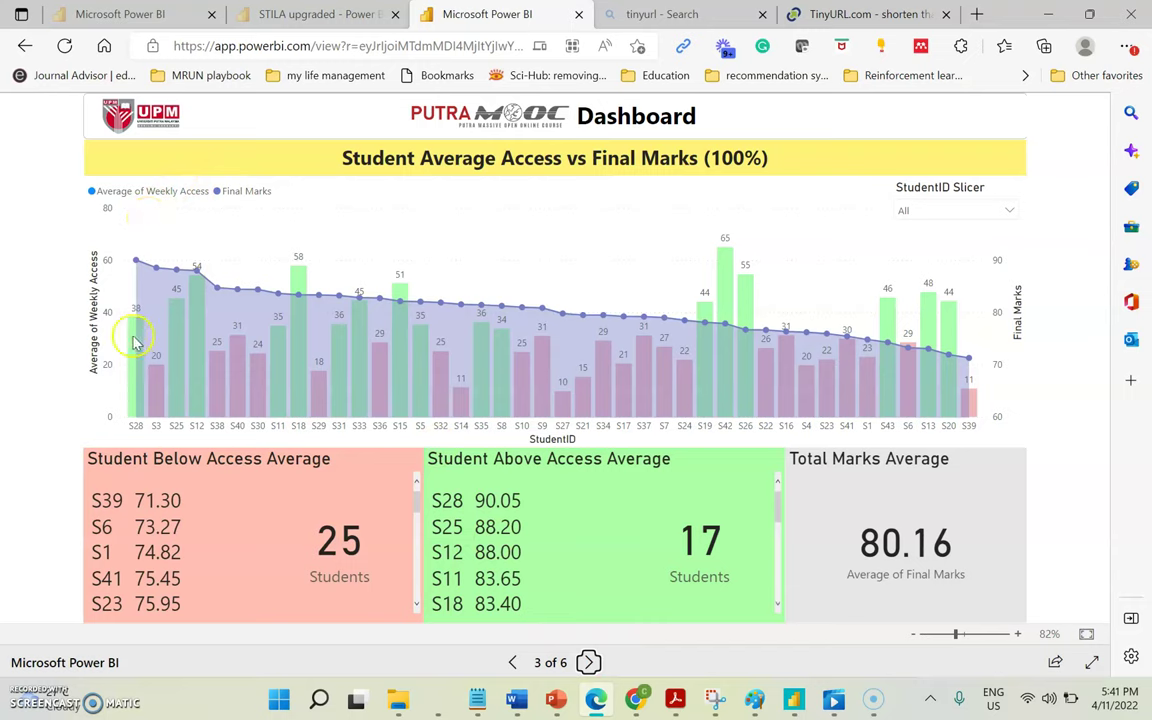
mouse_move(135, 340)
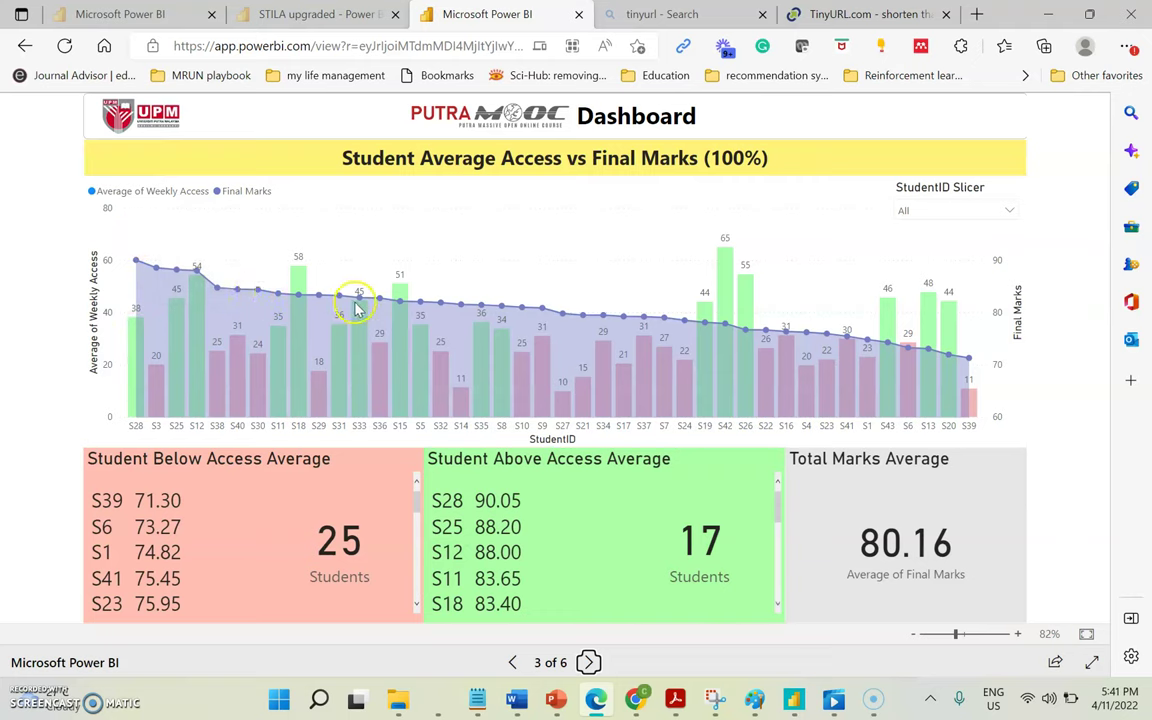
mouse_move(182, 323)
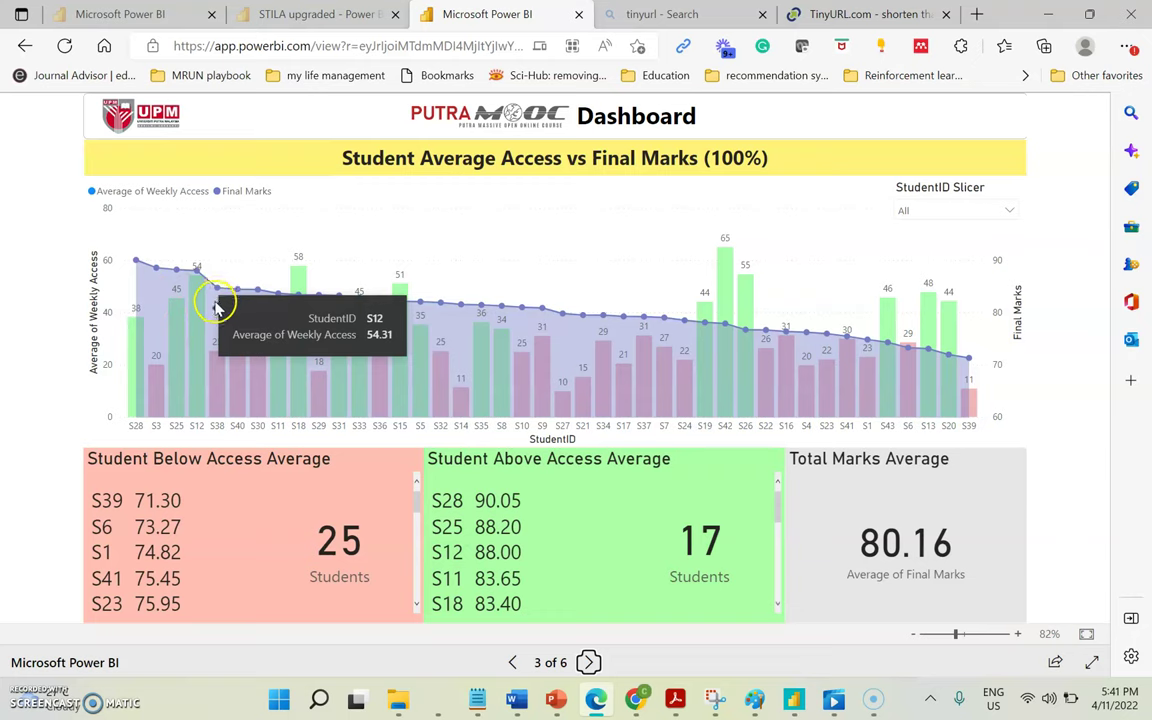
left_click(139, 267)
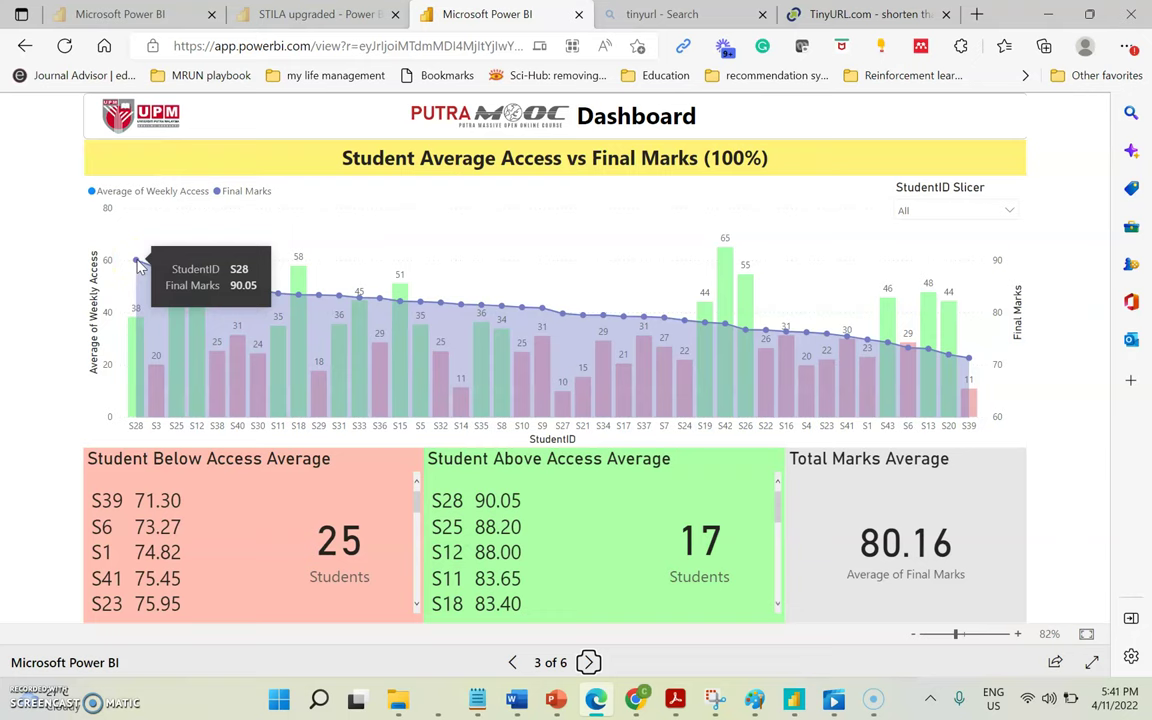
left_click(135, 322)
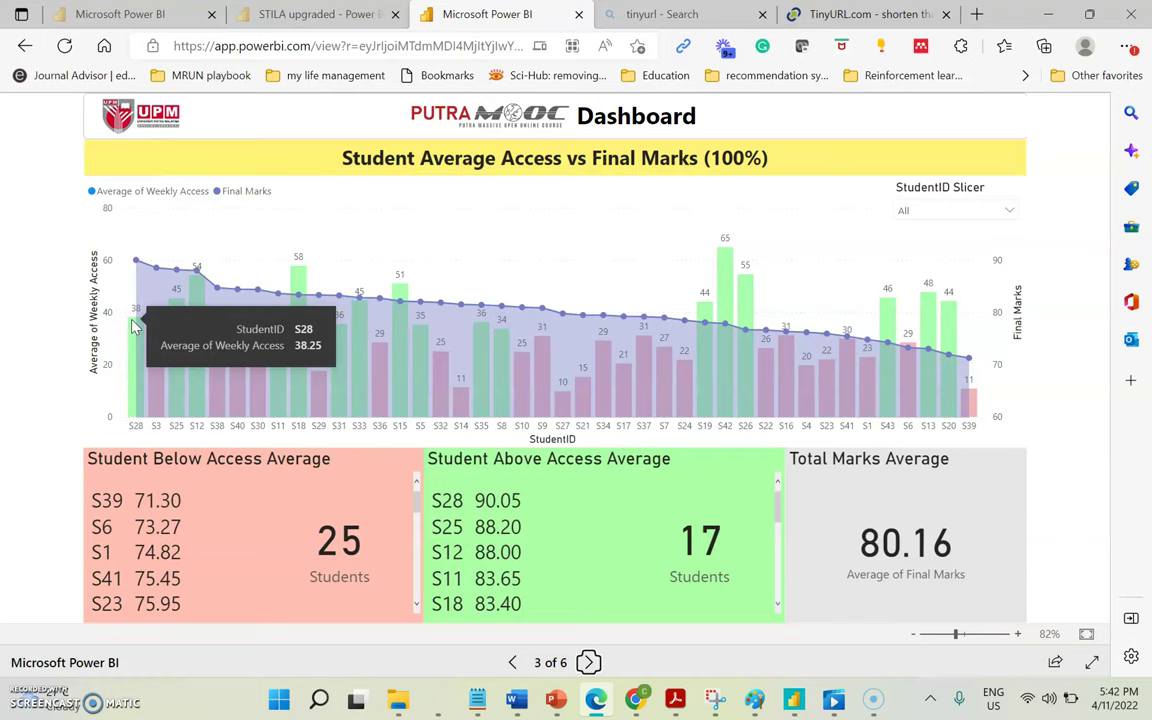
left_click_drag(133, 325, 477, 364)
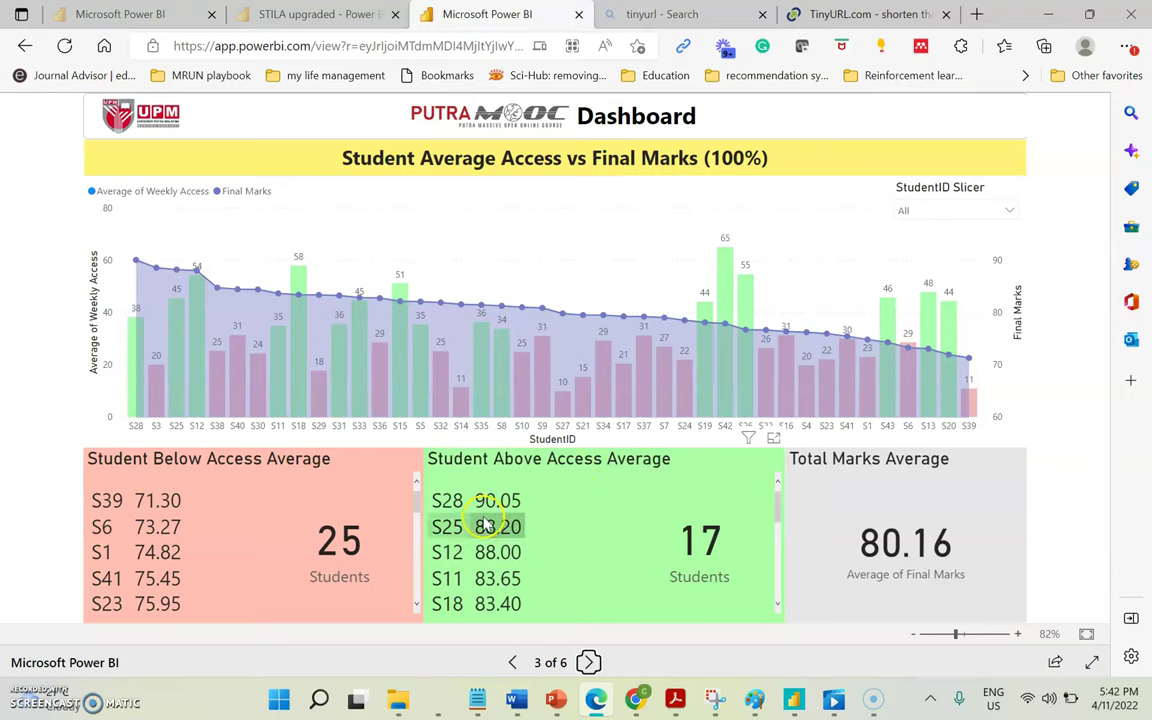
Review the full list of students above the access average and the lowest marks among students below it
scroll(490, 556, "down", 2)
scroll(490, 556, "down", 2)
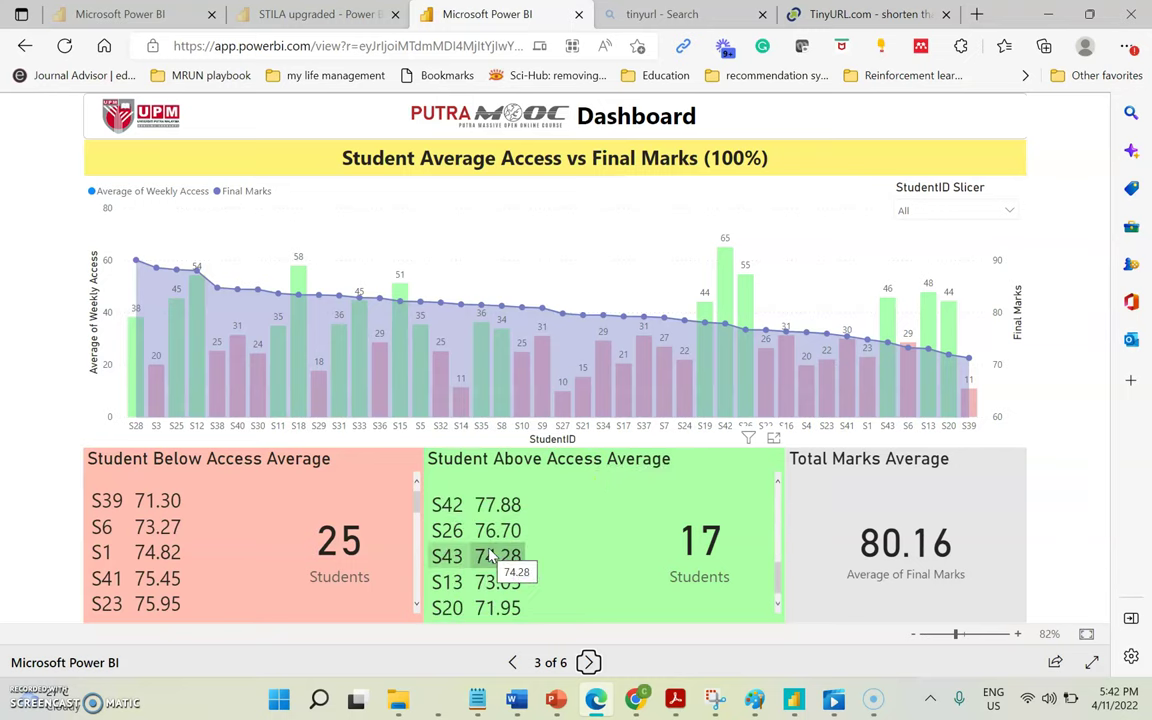
scroll(490, 556, "up", 5)
scroll(490, 556, "down", 3)
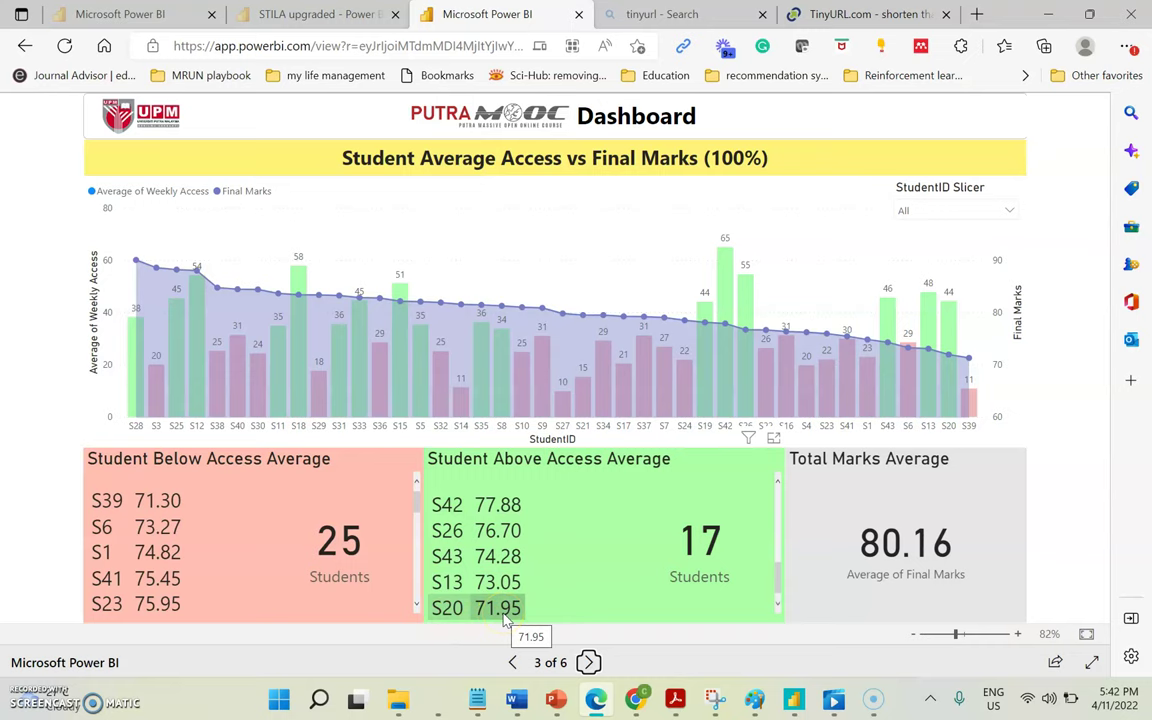
scroll(505, 600, "up", 4)
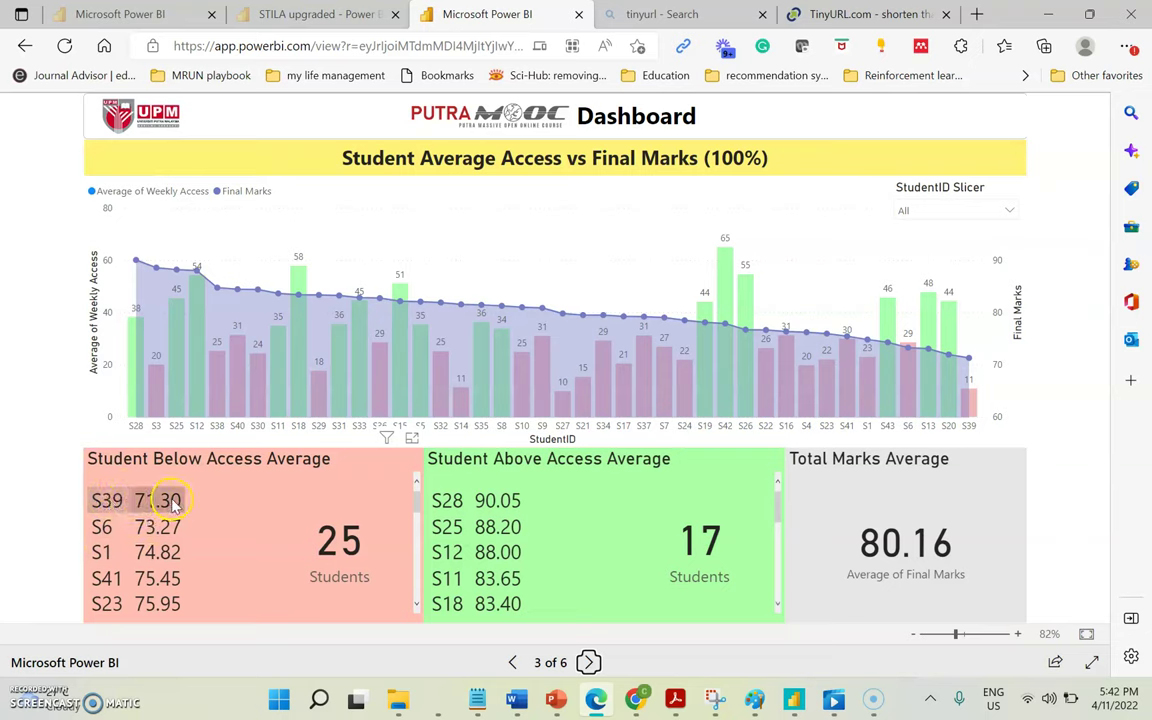
left_click(226, 502)
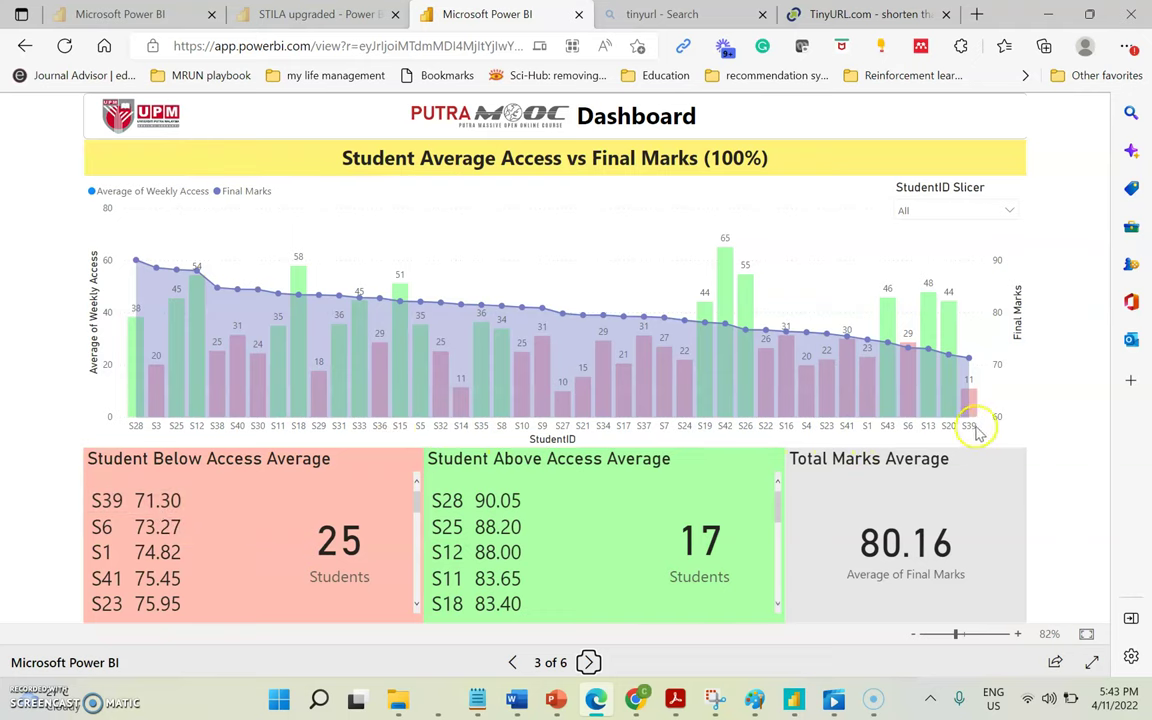
Review the full list of students below the access average and their final marks, including student S39
mouse_move(976, 416)
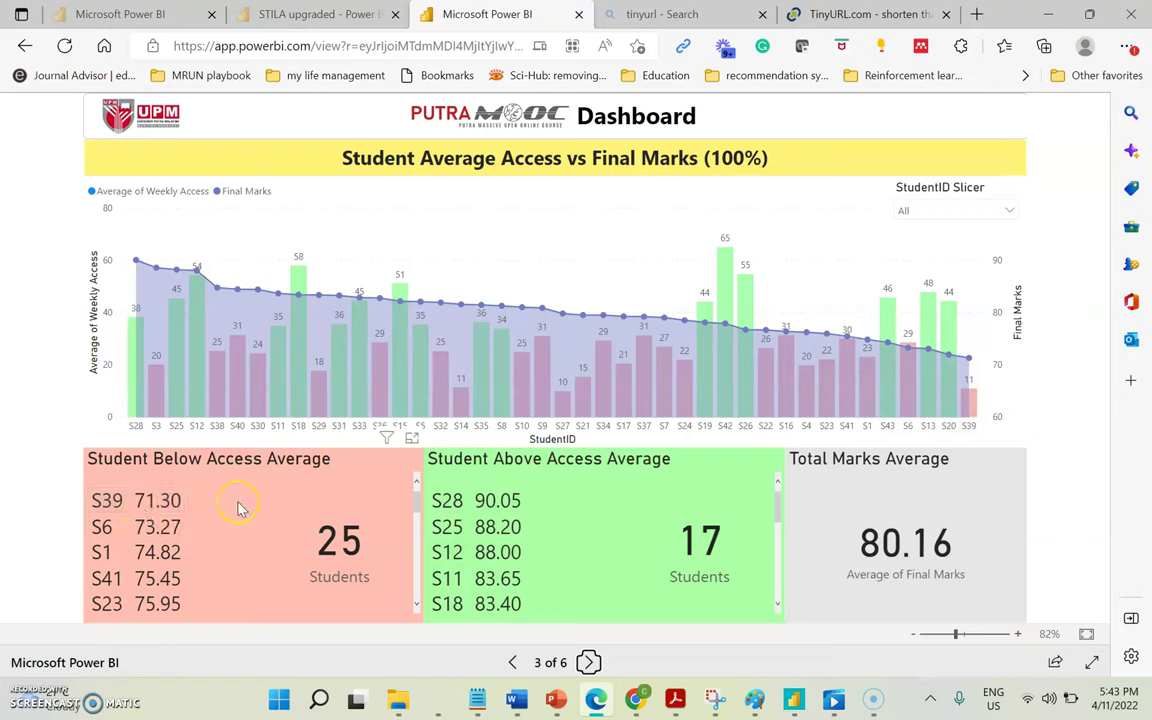
scroll(238, 508, "down", 2)
scroll(238, 508, "down", 4)
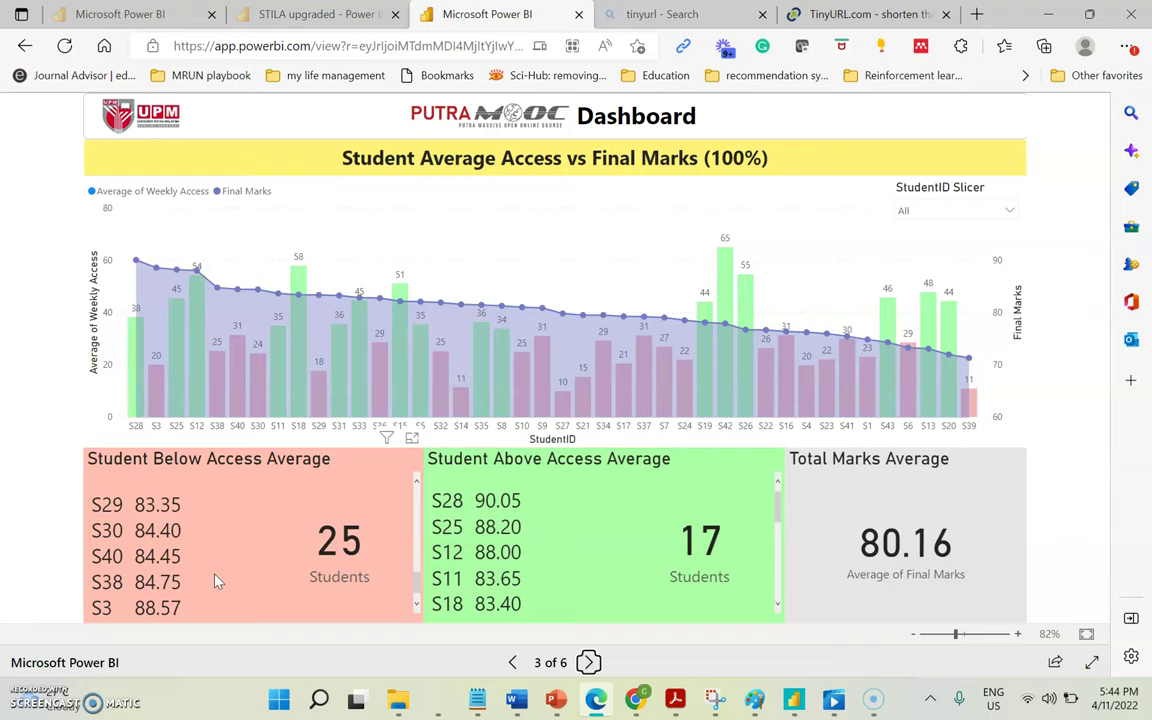
Go to page 4 of the report and examine the three student skill clusters
left_click(589, 663)
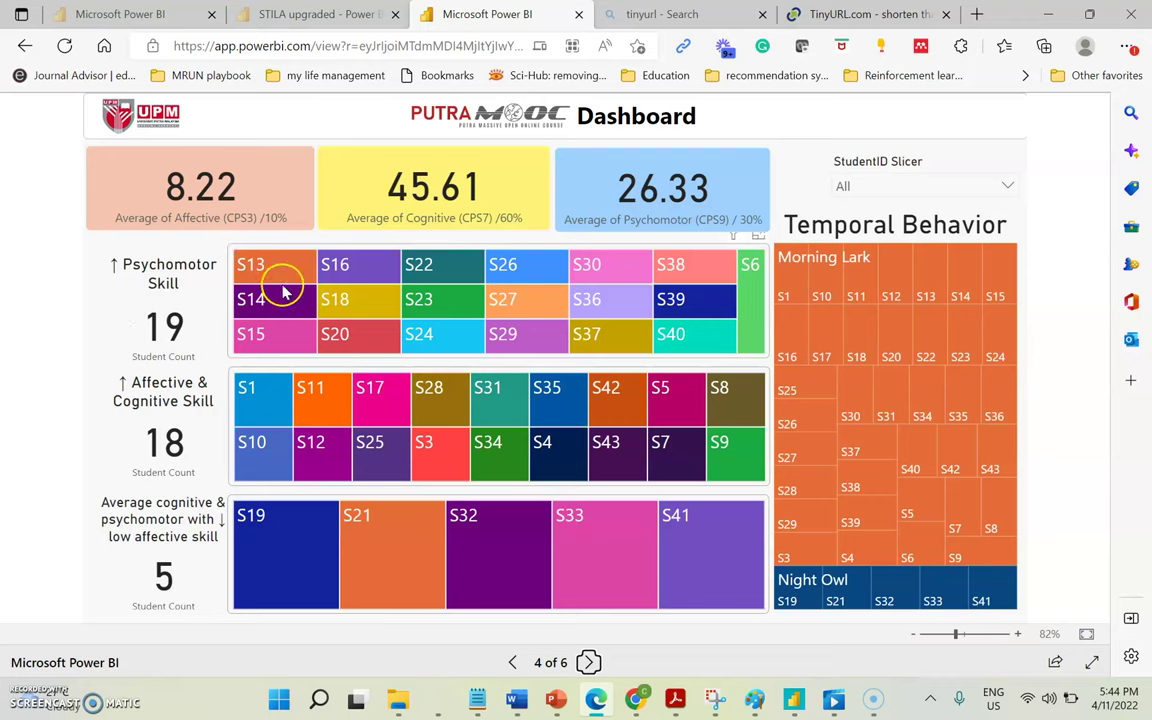
mouse_move(278, 330)
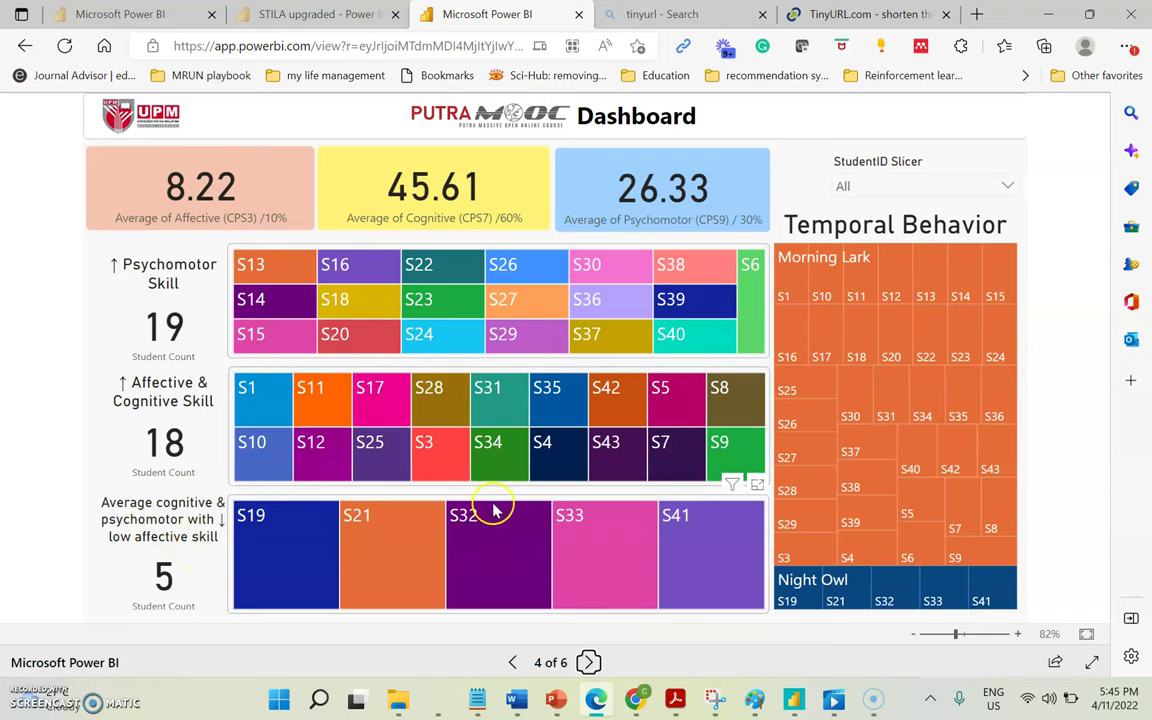
mouse_move(733, 543)
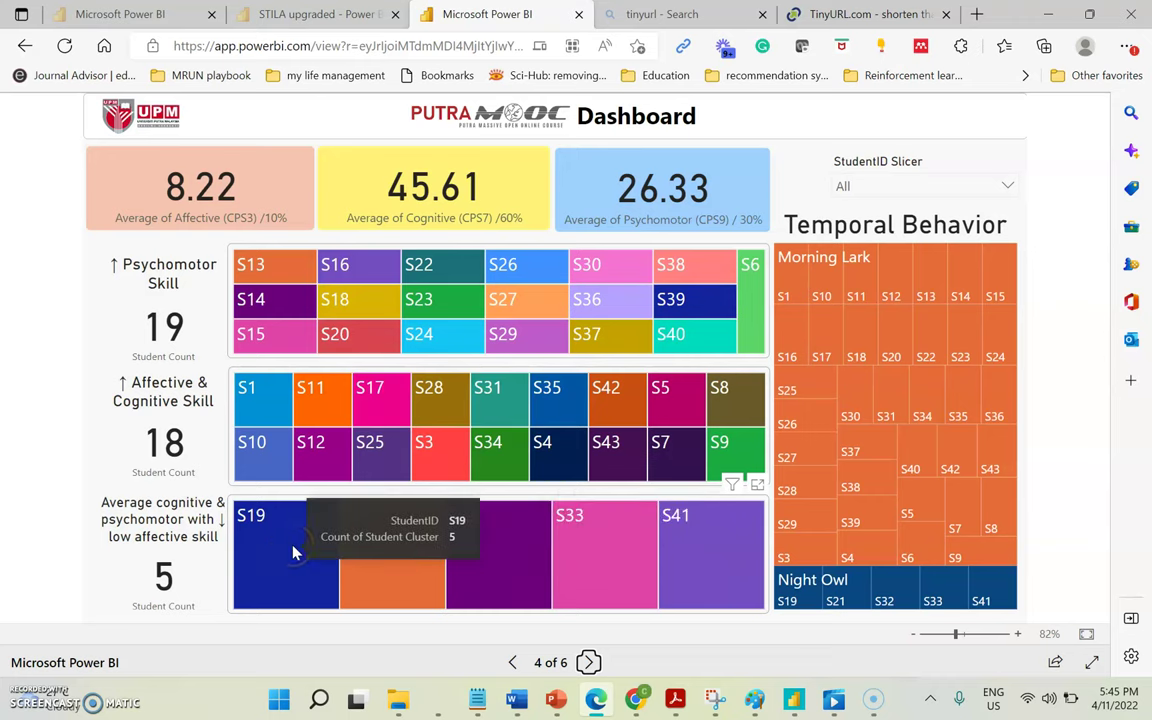
Highlight student S19 in the low affective skill cluster and examine the student's average scores and temporal behavior
left_click(365, 570)
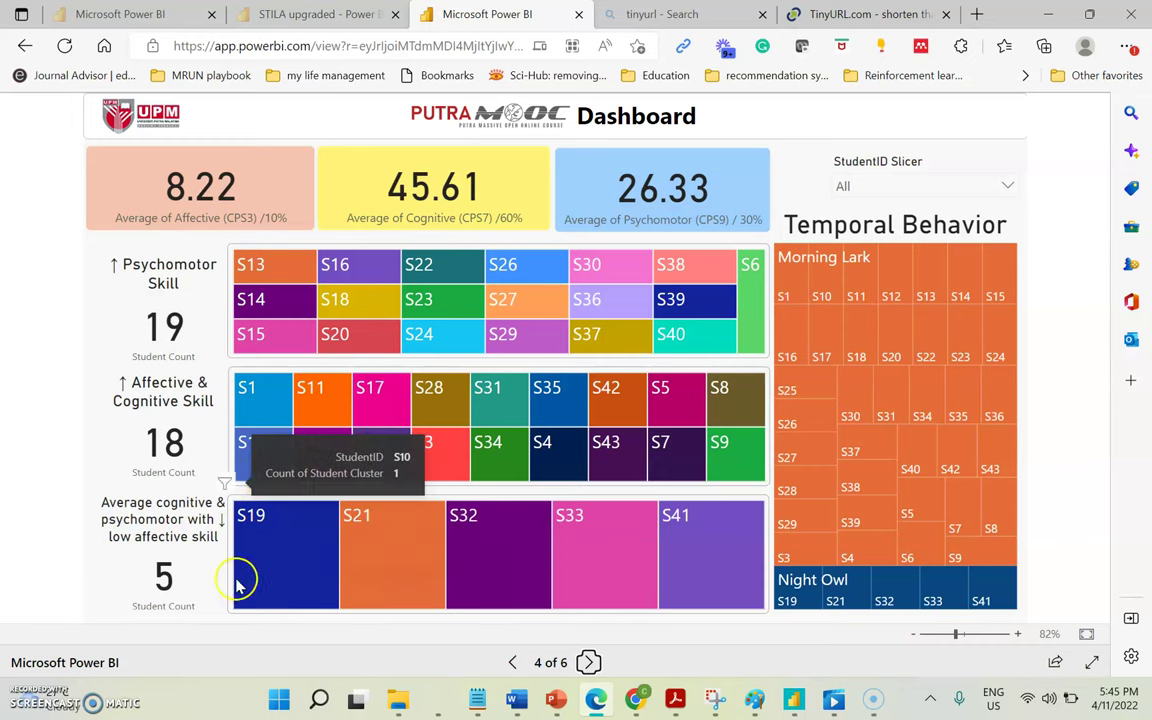
left_click(301, 548)
left_click(270, 590)
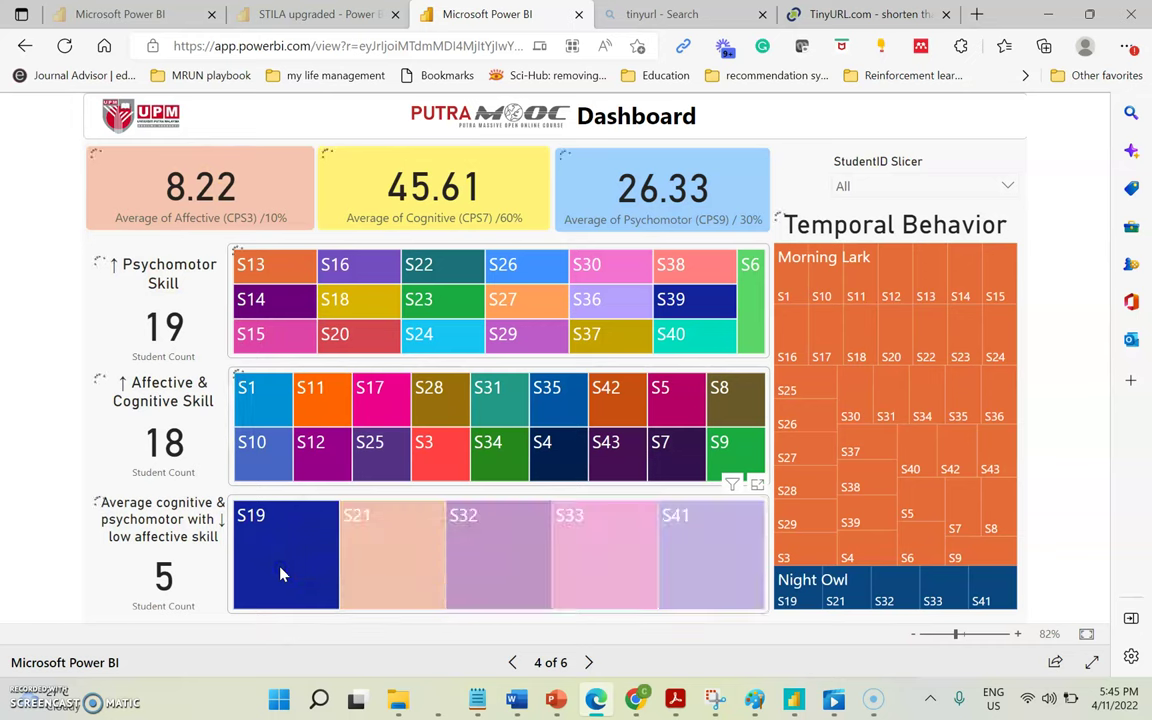
left_click(282, 573)
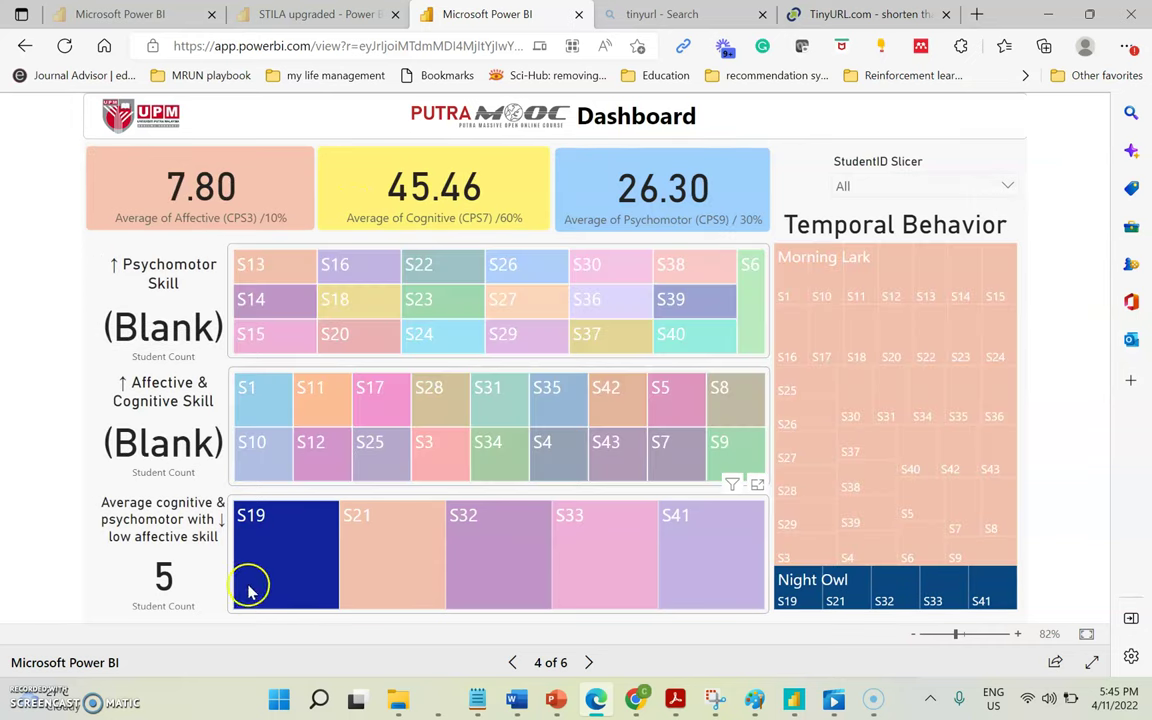
mouse_move(812, 612)
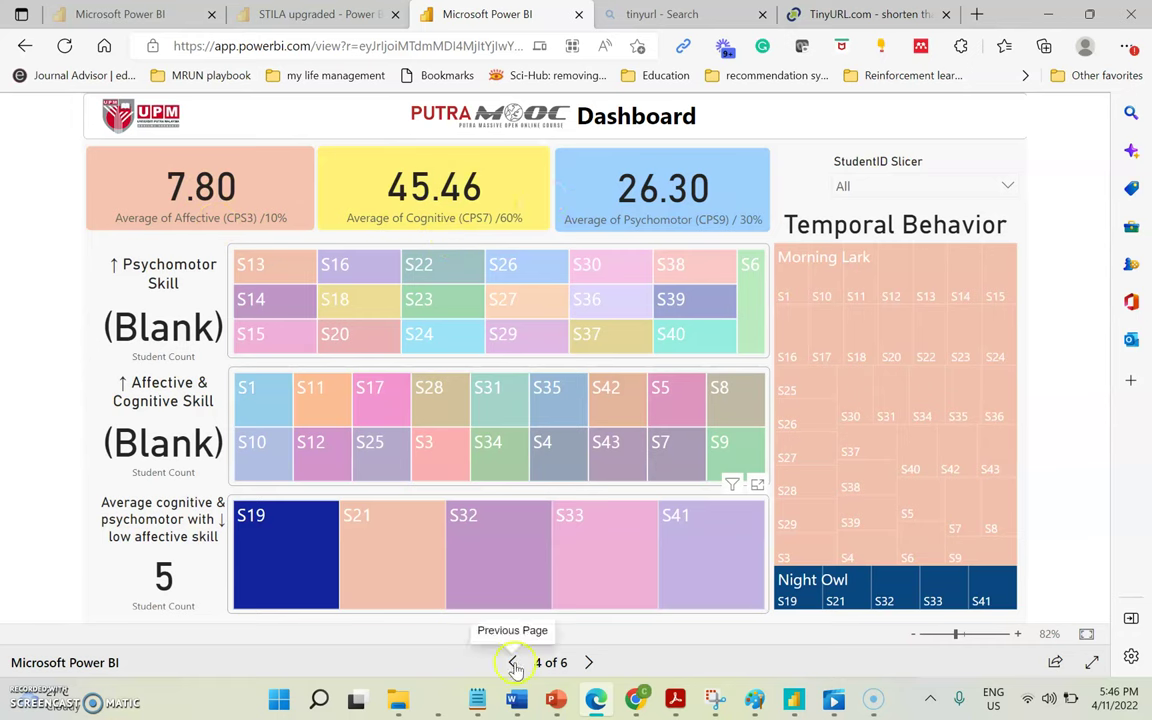
Return to page 3 of the report and examine student S19's average weekly access in the chart
left_click(513, 663)
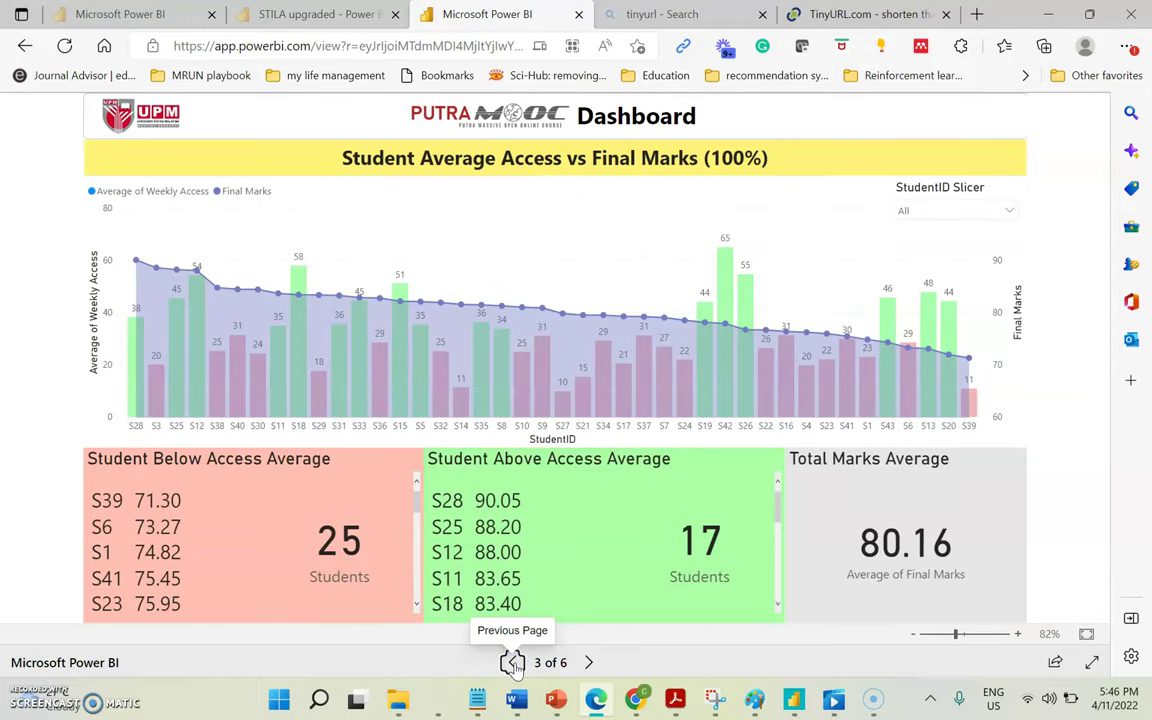
left_click(588, 663)
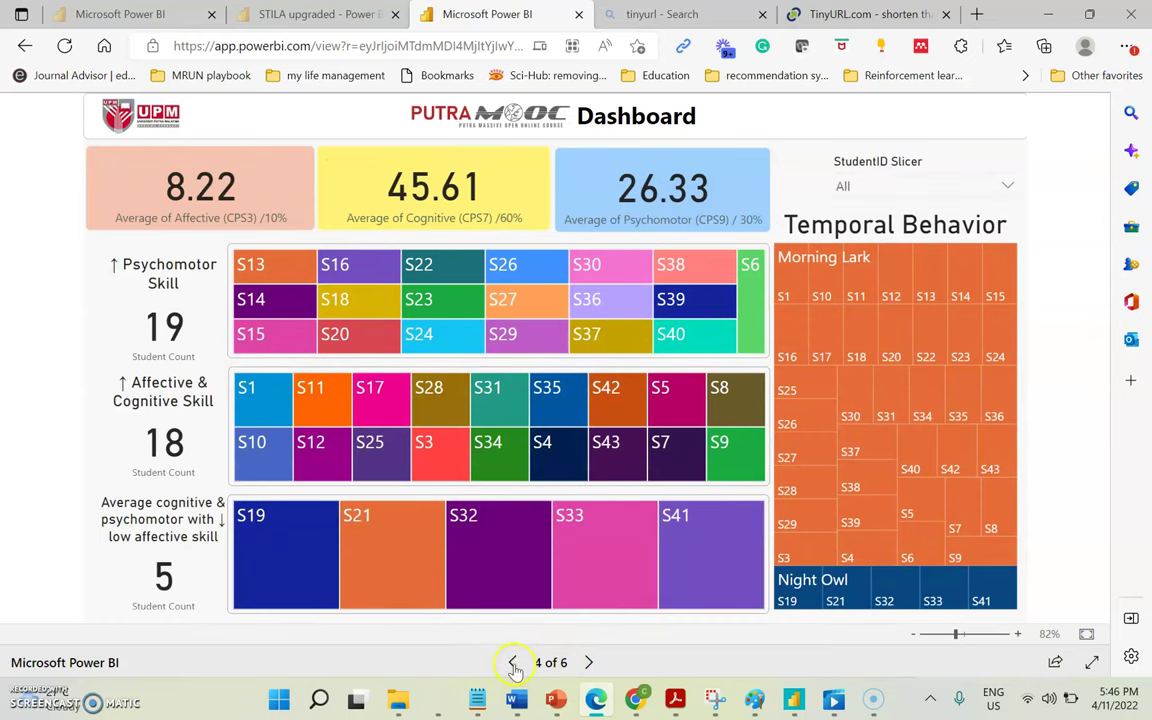
left_click(513, 664)
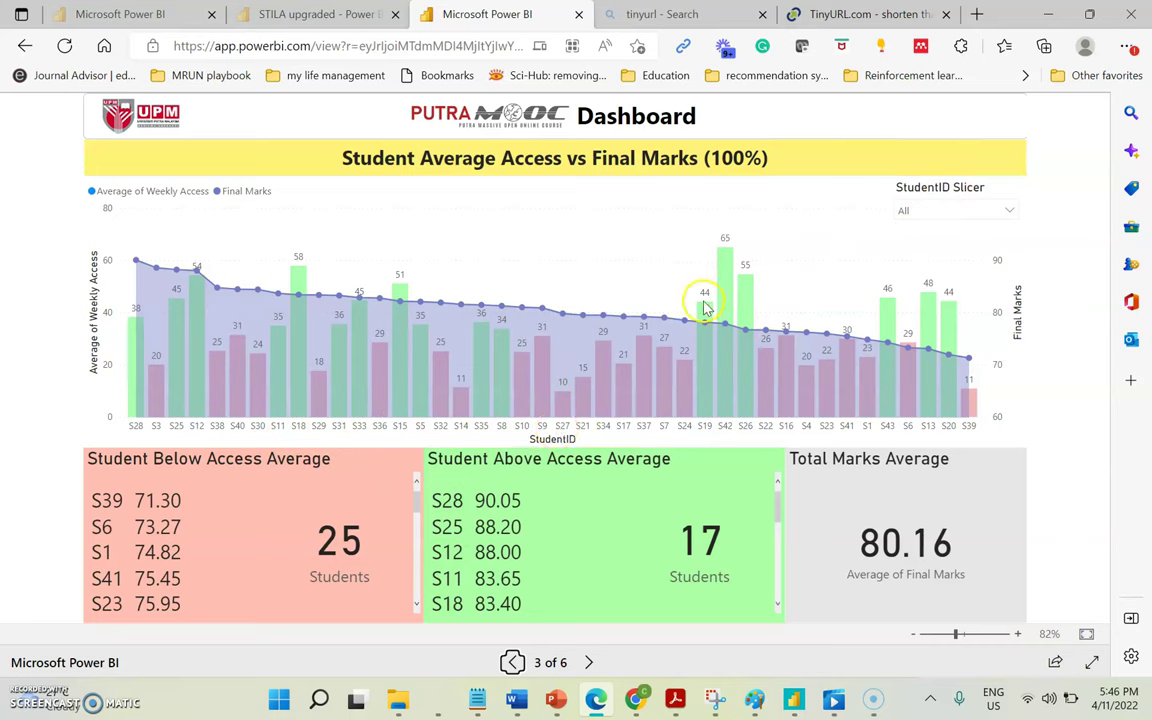
mouse_move(708, 314)
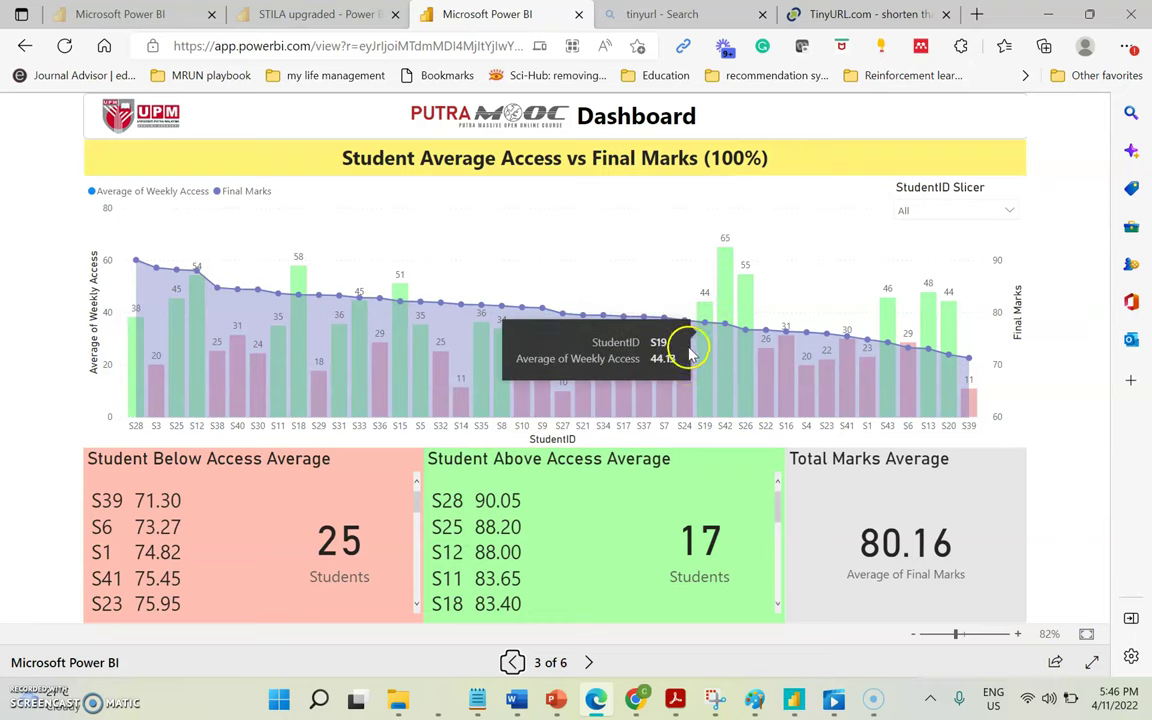
Go to page 5 of the report and filter it to student S19
left_click(588, 662)
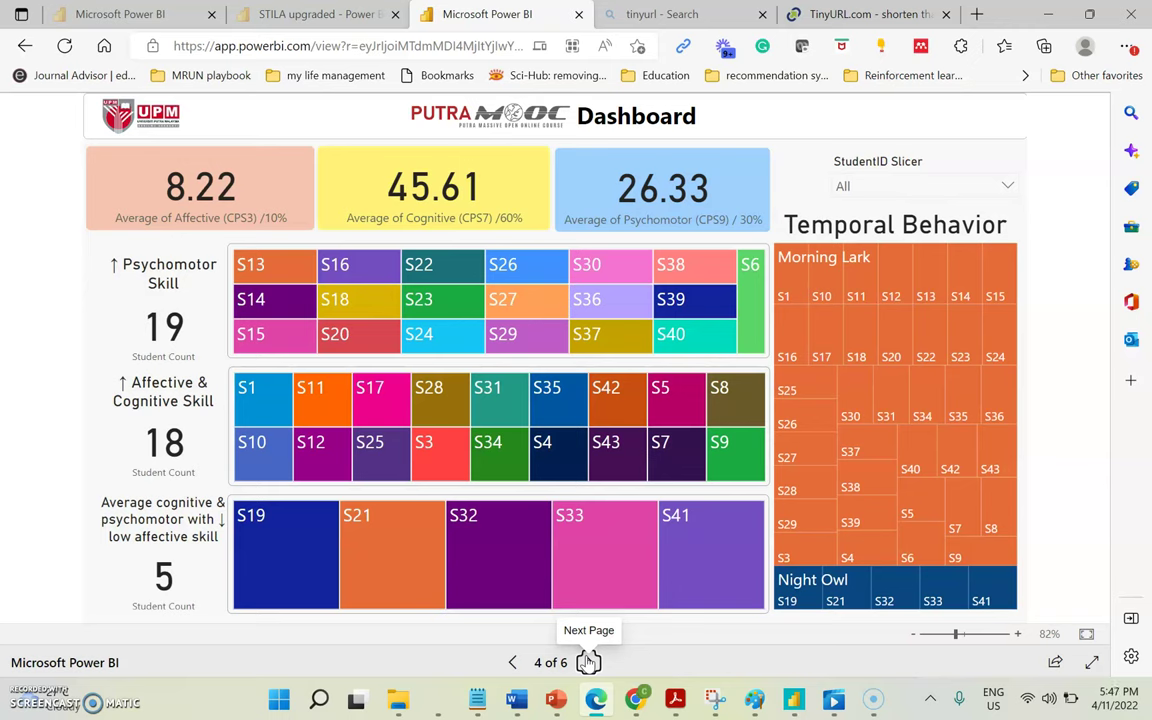
left_click(588, 662)
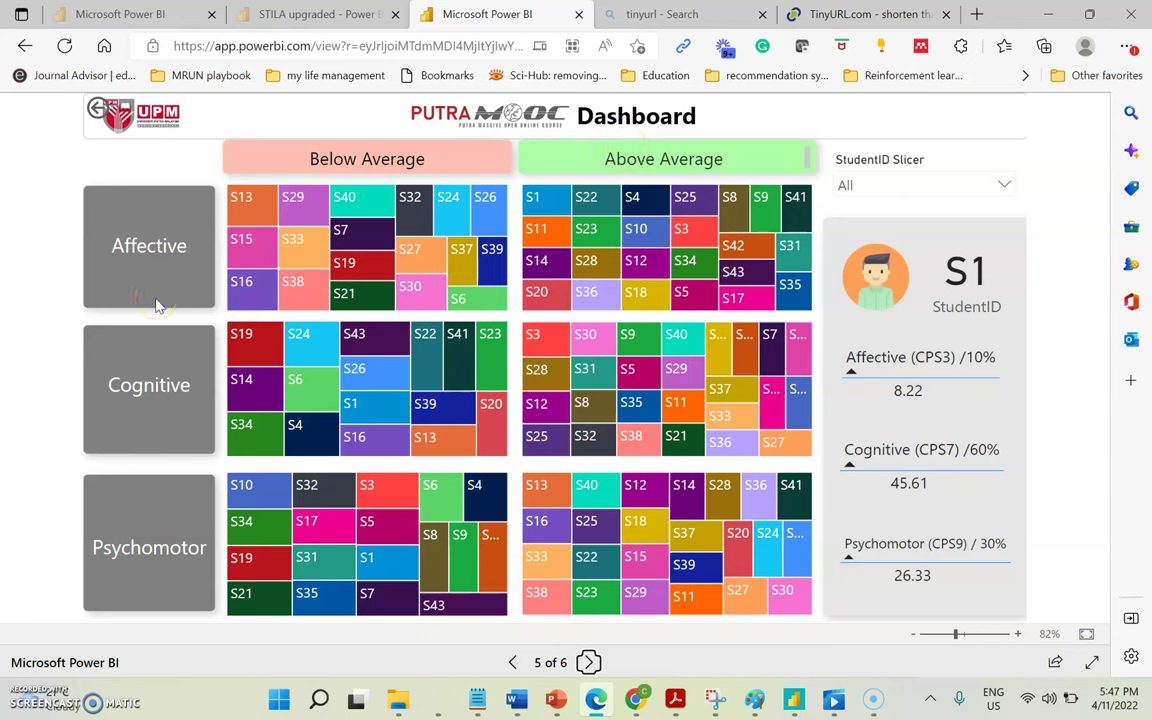
left_click(906, 186)
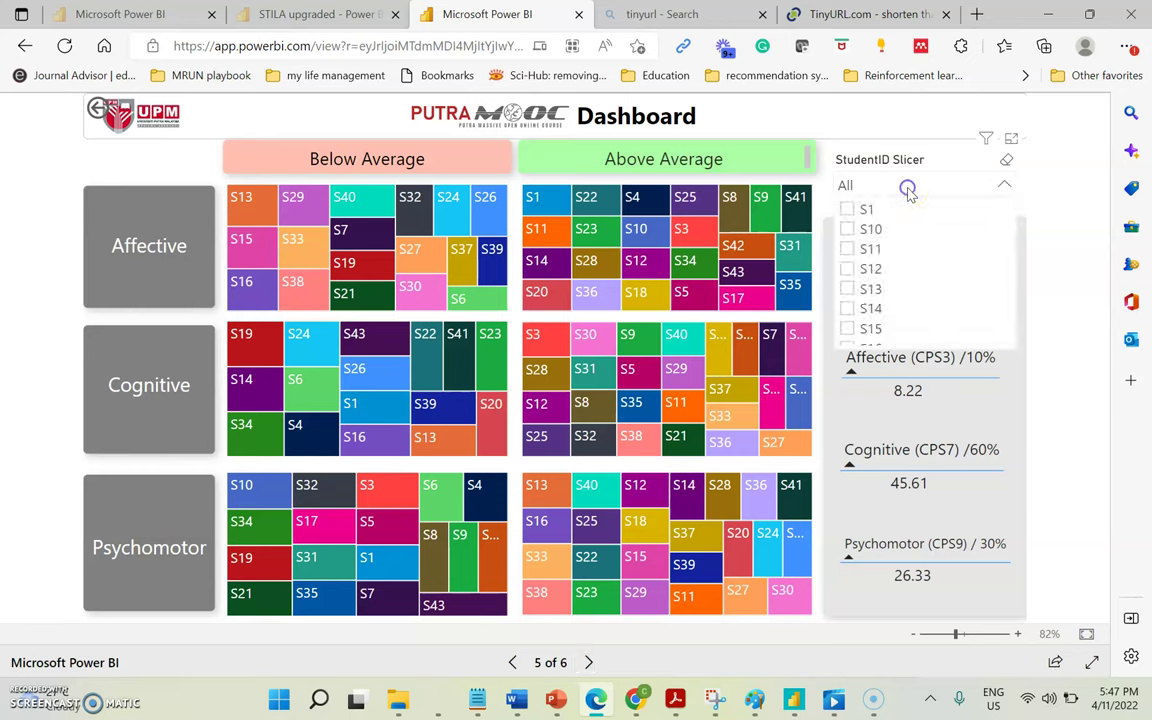
scroll(892, 232, "down", 3)
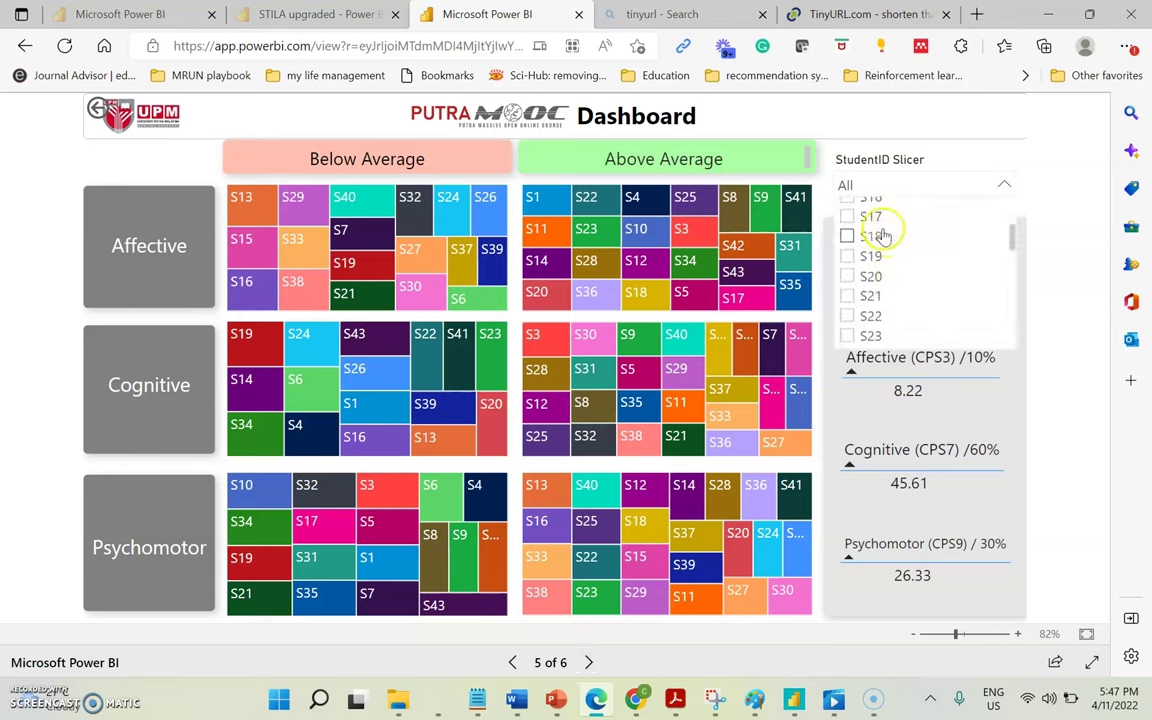
left_click(847, 280)
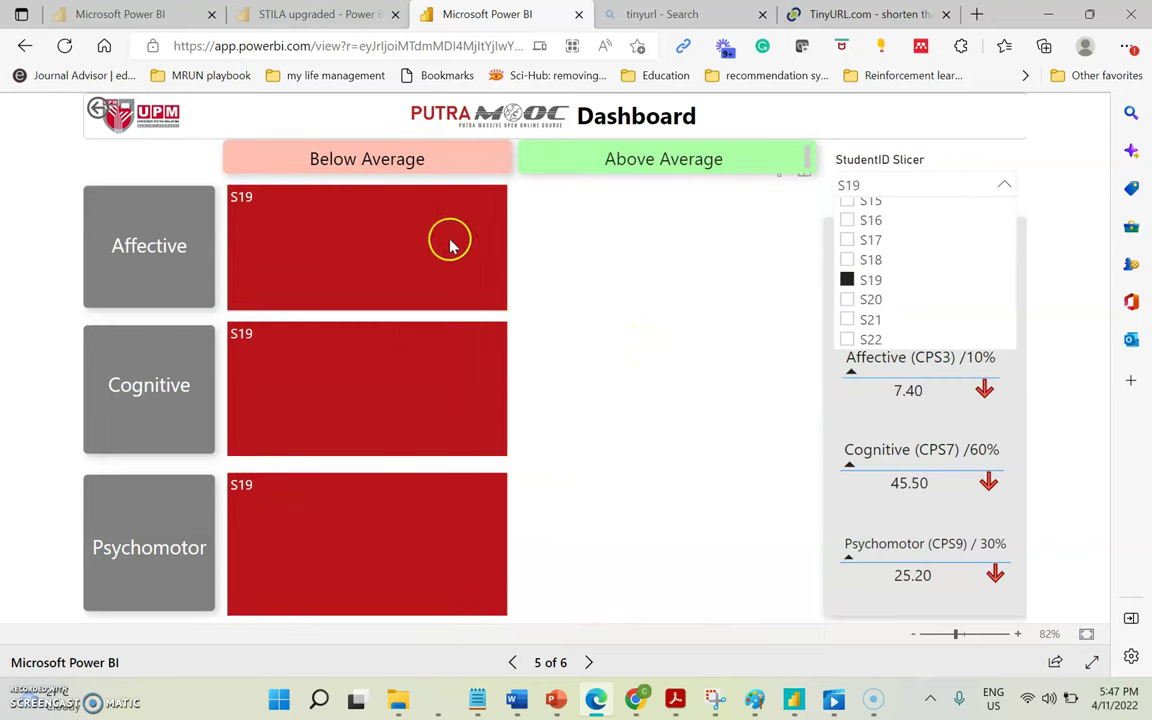
Examine student S19's affective, cognitive and psychomotor scores, and clear the filter to show all students
mouse_move(400, 207)
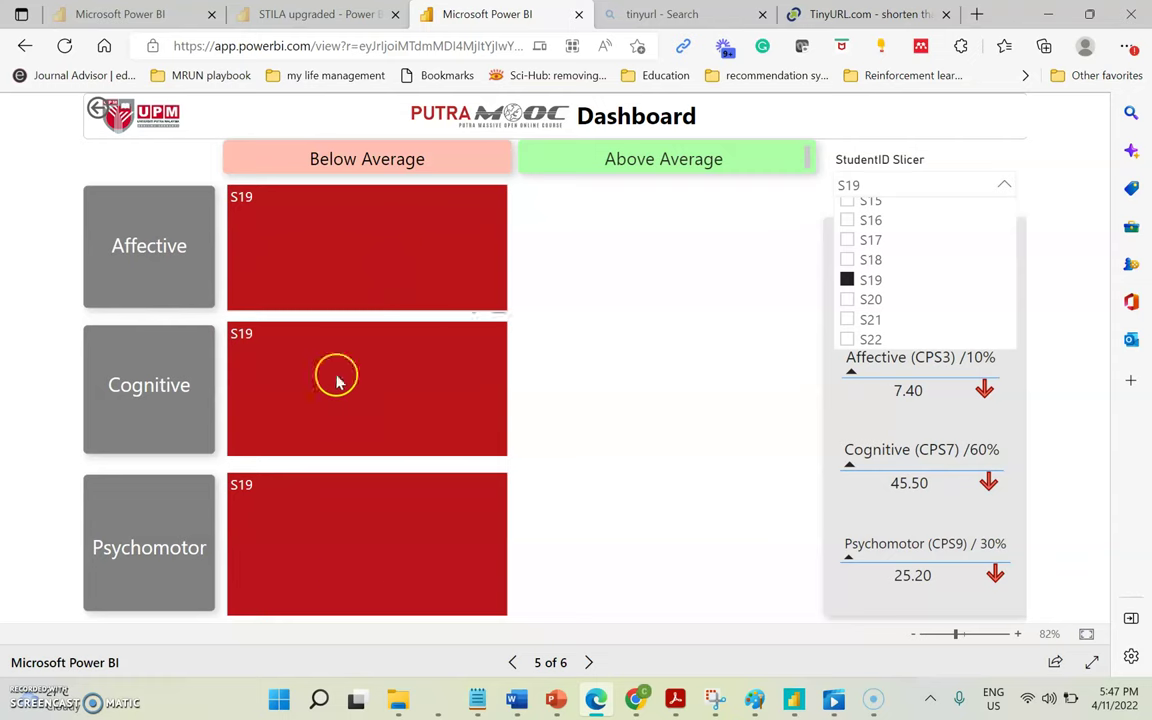
mouse_move(350, 573)
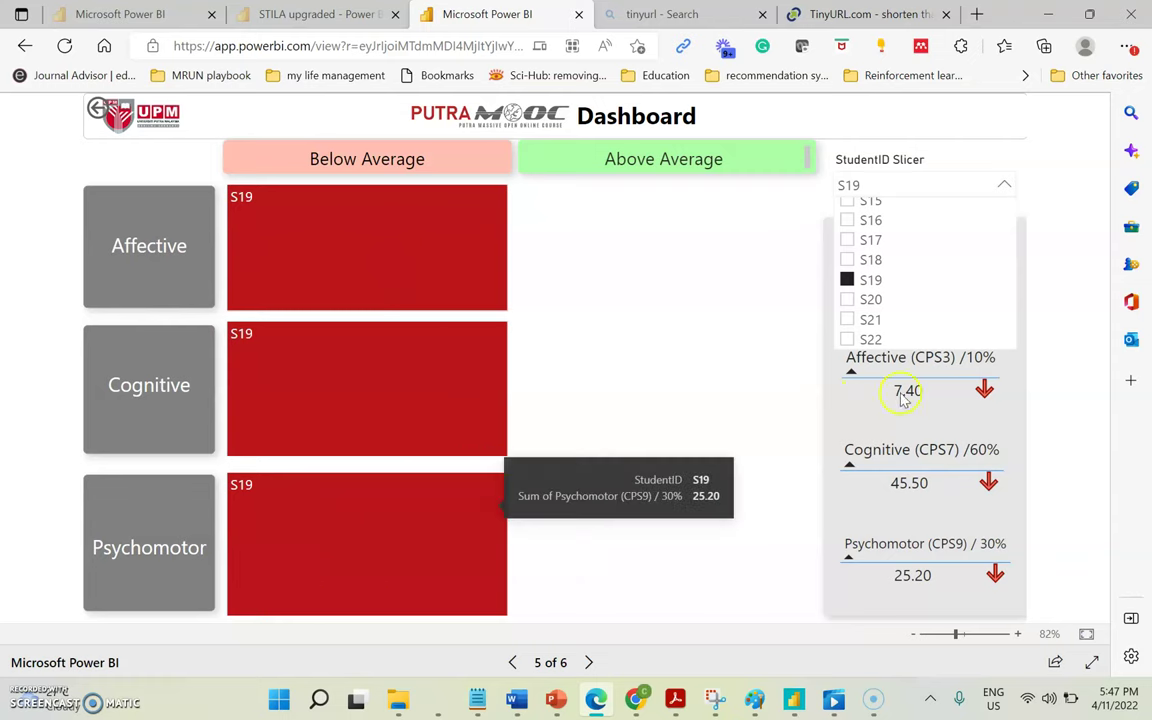
mouse_move(940, 401)
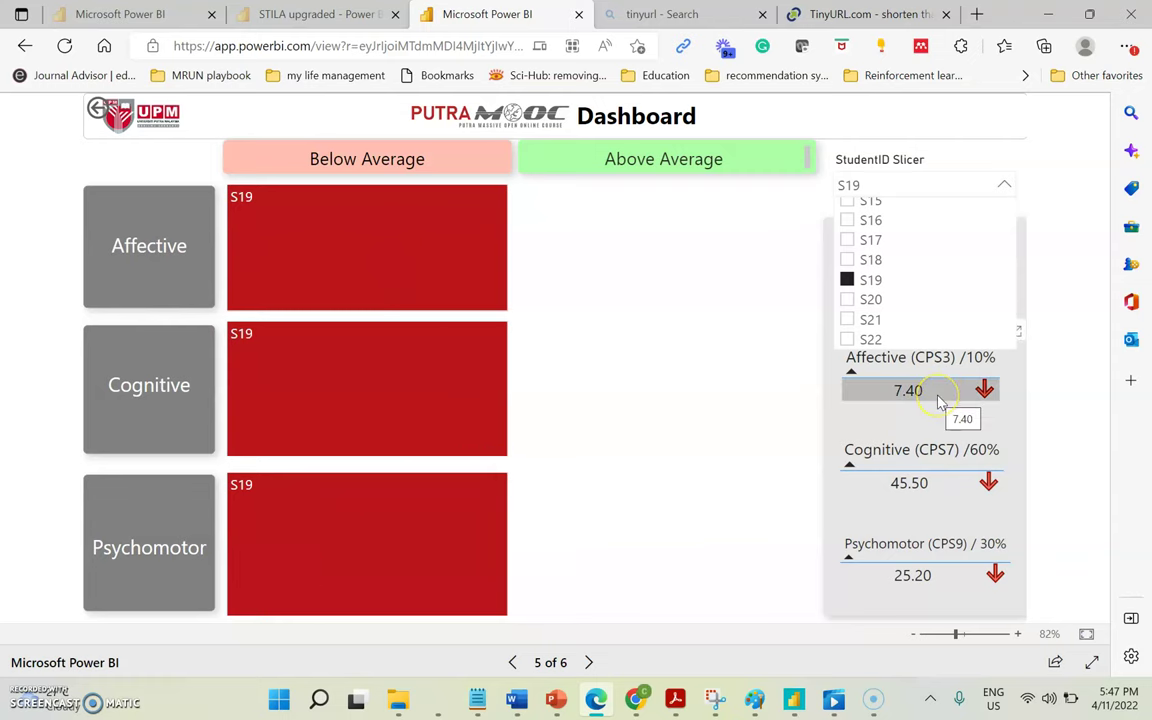
left_click(847, 280)
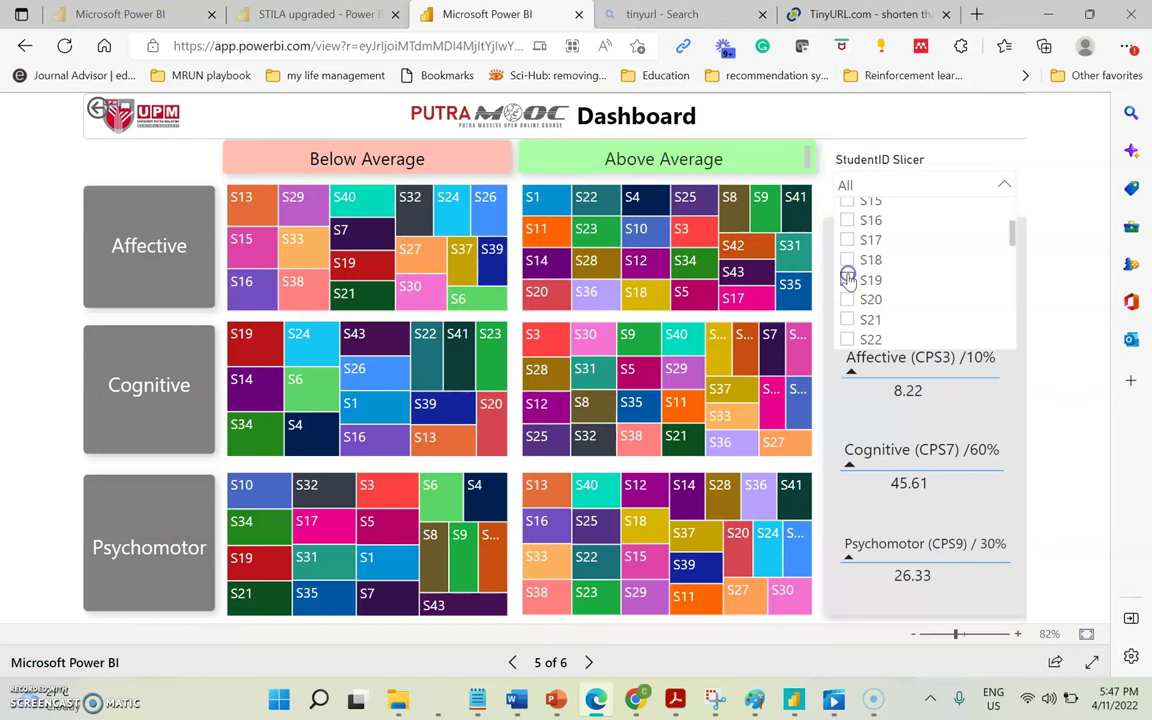
mouse_move(642, 525)
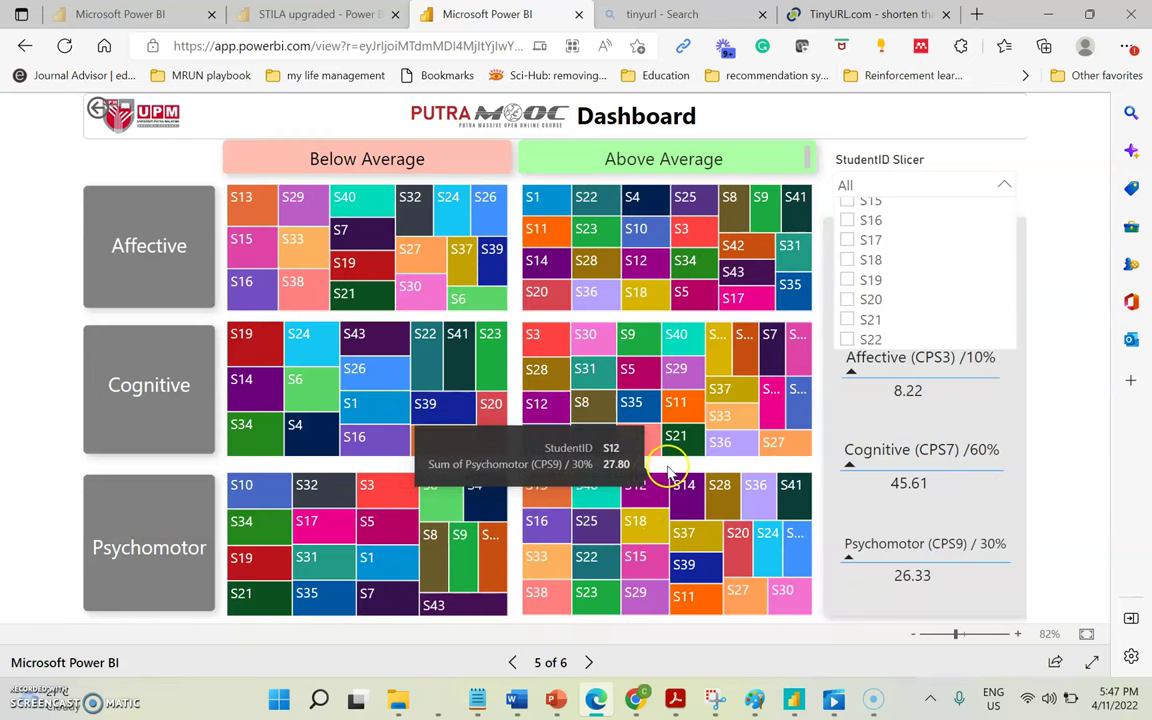
Go to page 6 of the report and review the scores, grades and recommended actions in the Personalized Learning Support table
left_click(589, 664)
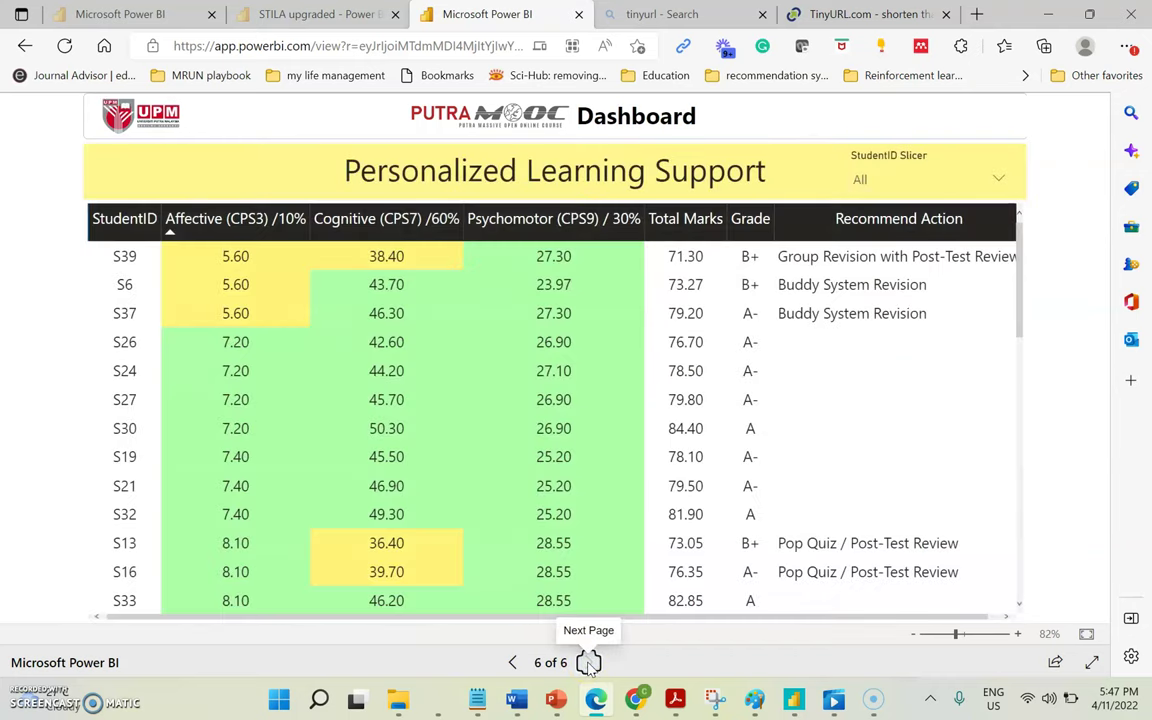
left_click(535, 338)
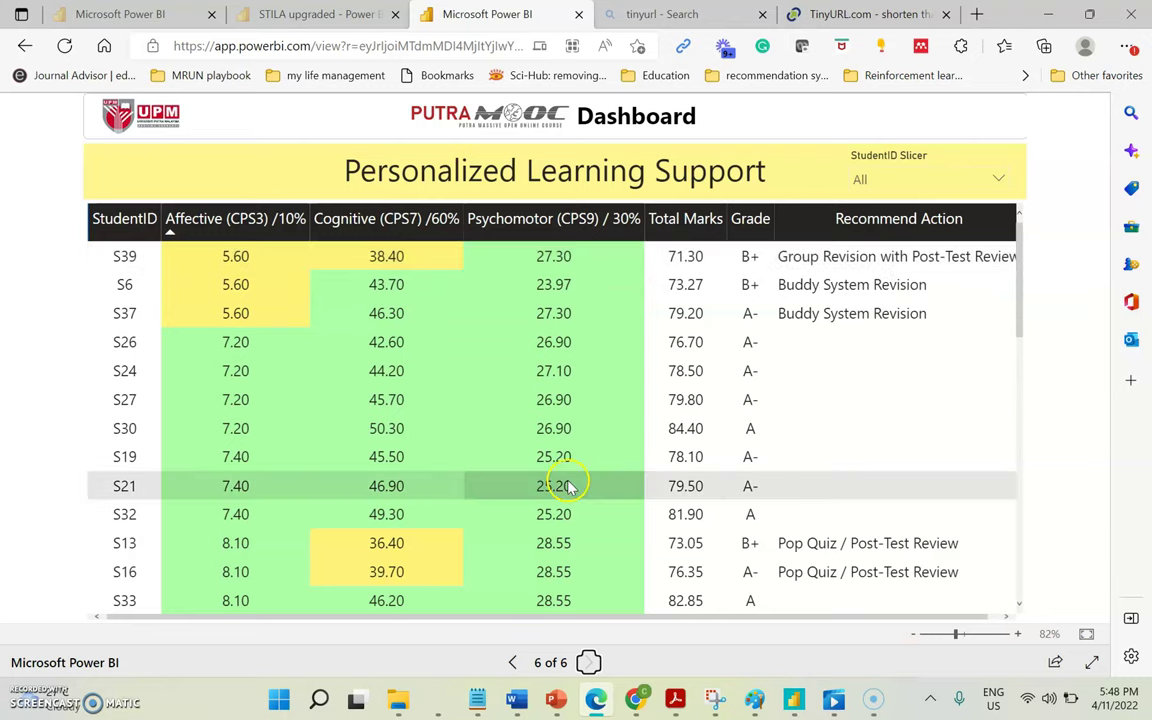
scroll(566, 481, "down", 5)
scroll(568, 487, "up", 3)
scroll(568, 486, "up", 2)
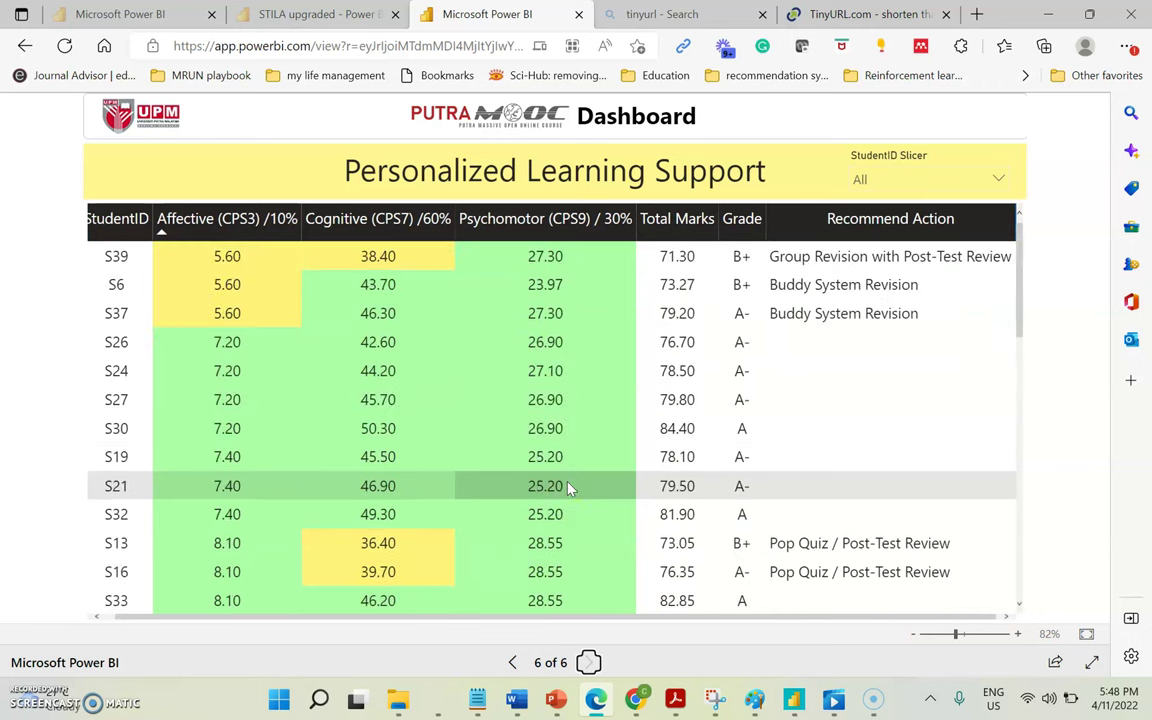
Expand the StudentID filter list for the Personalized Learning Support table
left_click(880, 182)
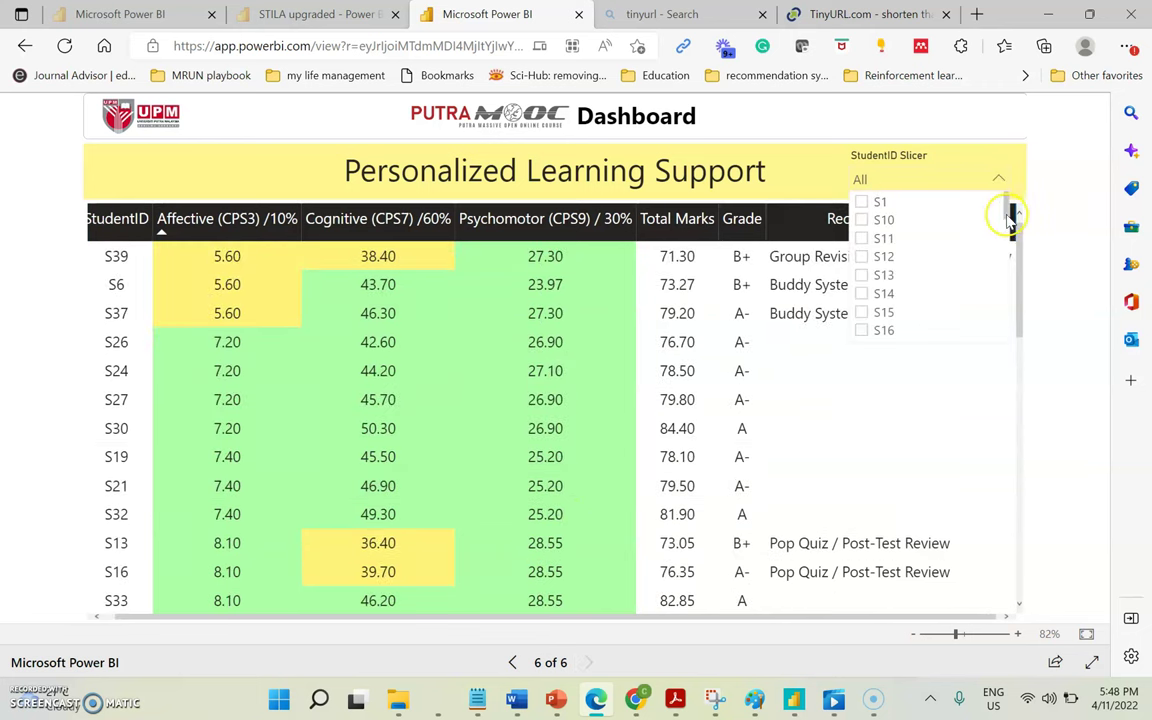
left_click(890, 186)
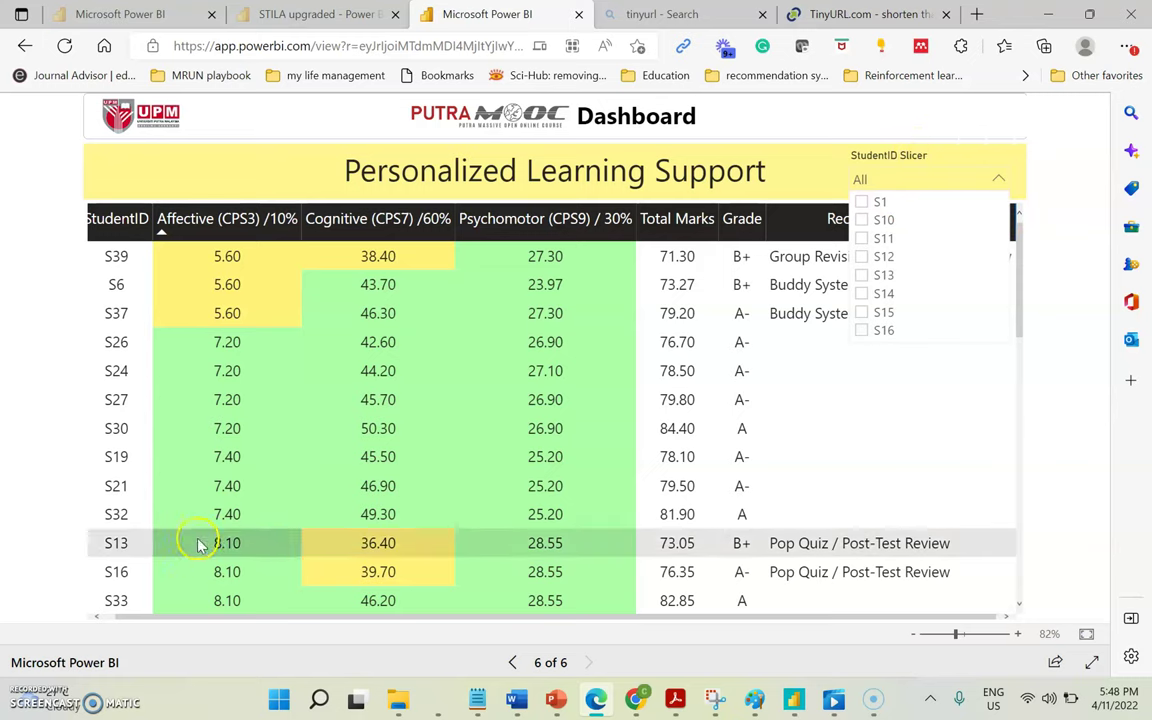